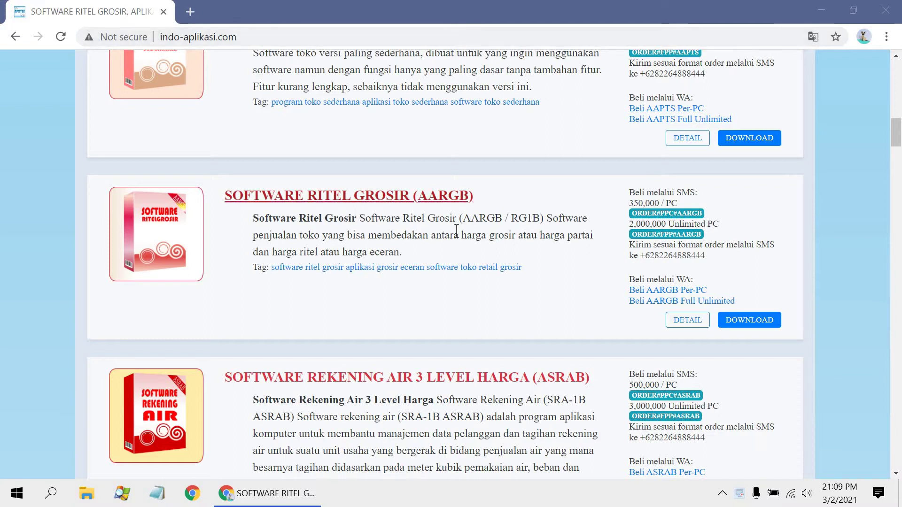
Download the Software Ritel Grosir (AARGB) package from the software list.
left_click(754, 322)
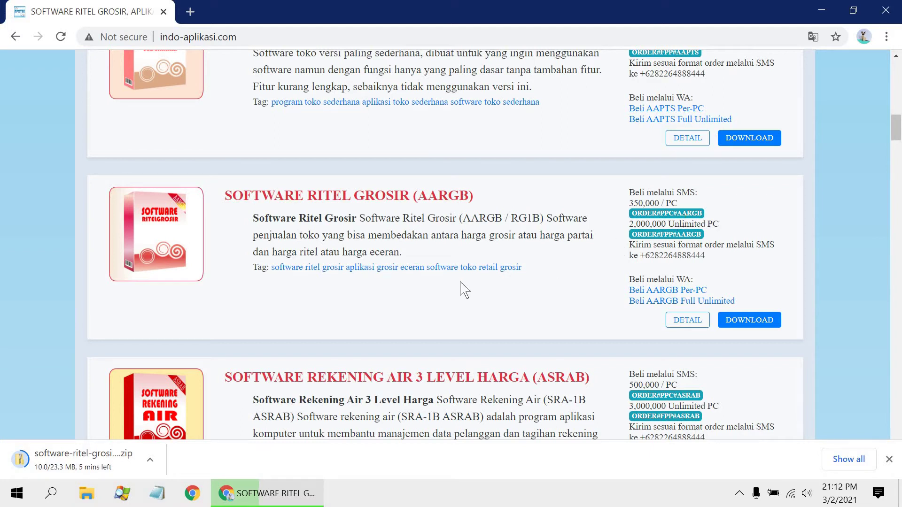
Open the Software Ritel Grosir (AARGB) detail page and examine its licence information, description and program screenshots.
left_click(412, 202)
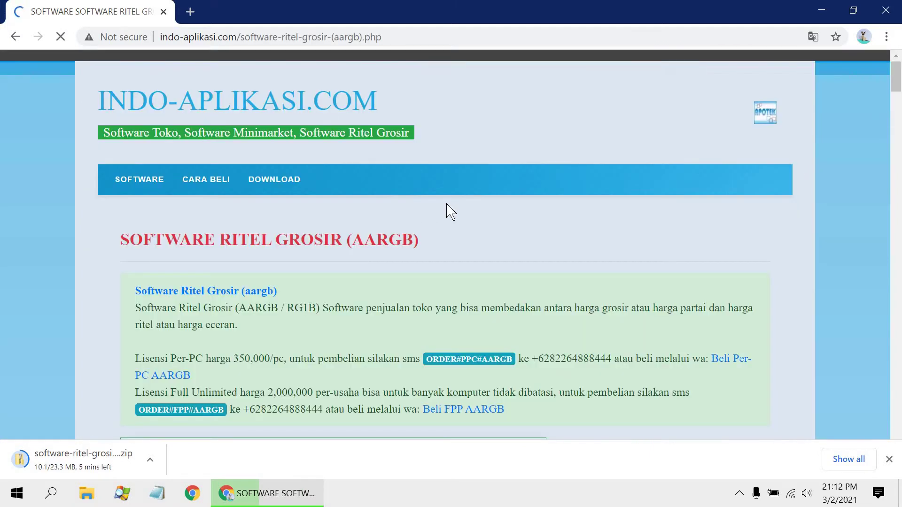
scroll(486, 212, "down", 8)
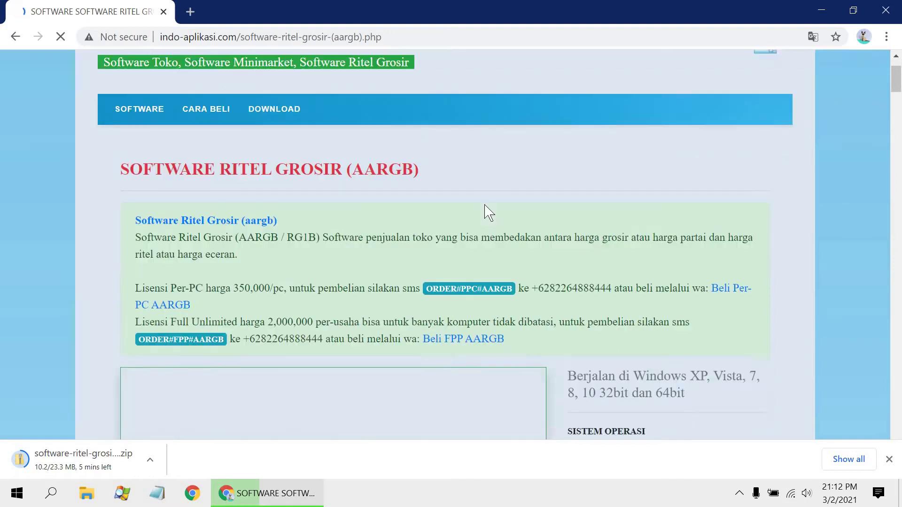
scroll(498, 214, "down", 5)
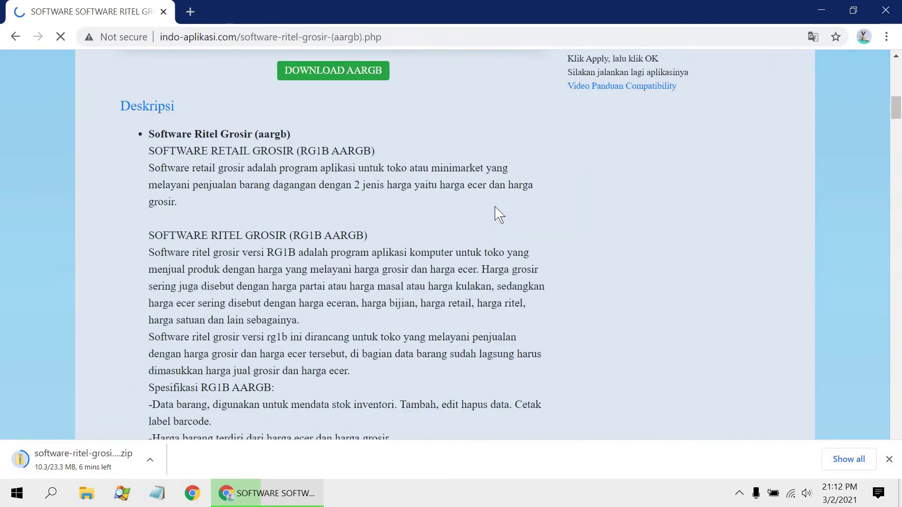
scroll(503, 221, "down", 15)
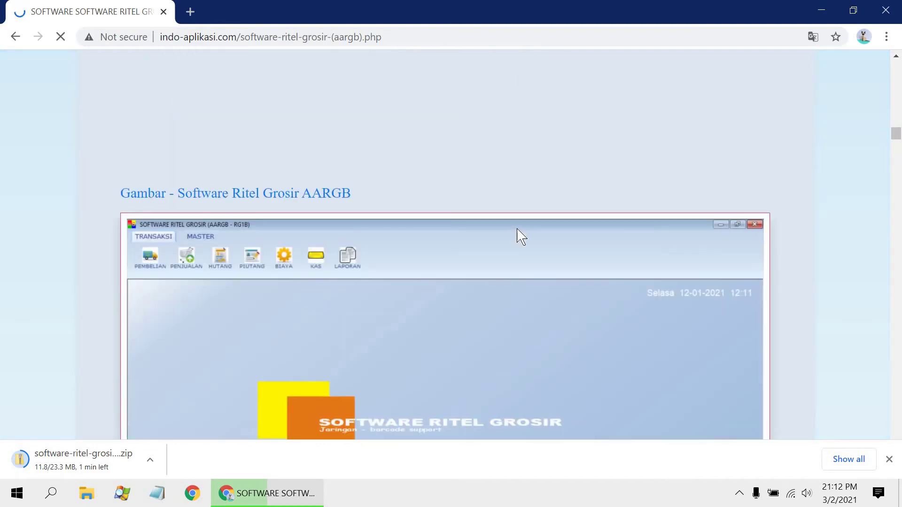
scroll(467, 223, "down", 3)
scroll(348, 183, "up", 2)
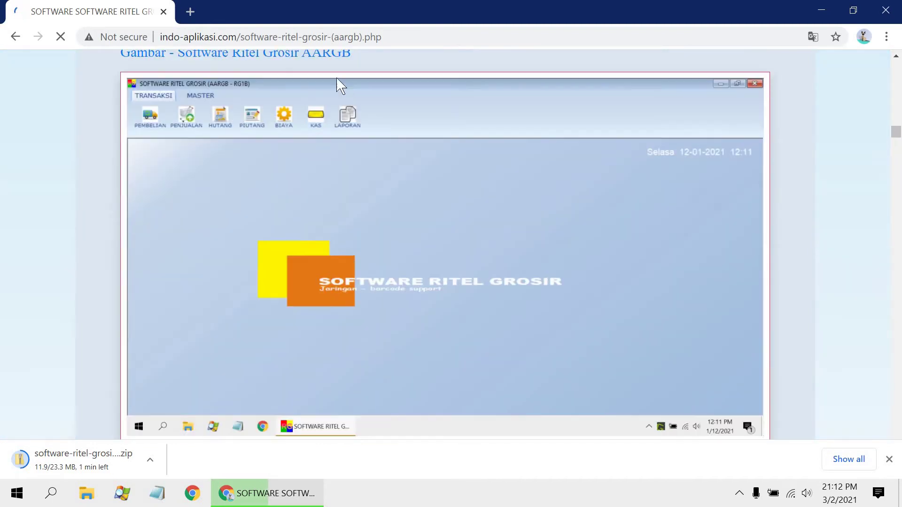
scroll(403, 248, "down", 5)
scroll(409, 249, "down", 15)
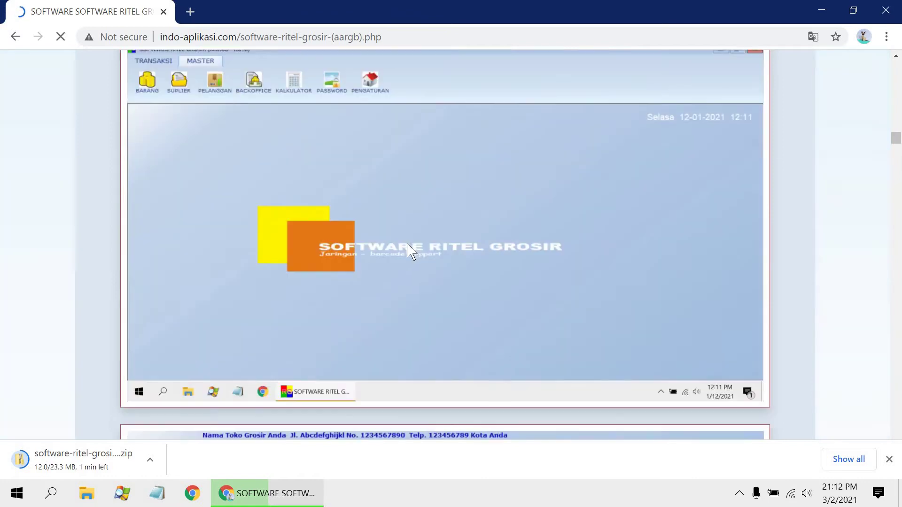
scroll(436, 254, "down", 5)
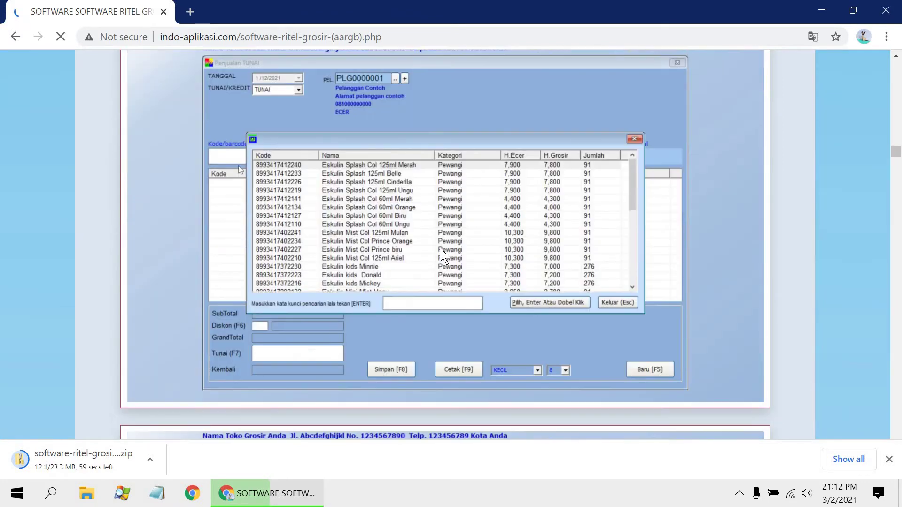
scroll(437, 256, "down", 10)
scroll(437, 251, "down", 20)
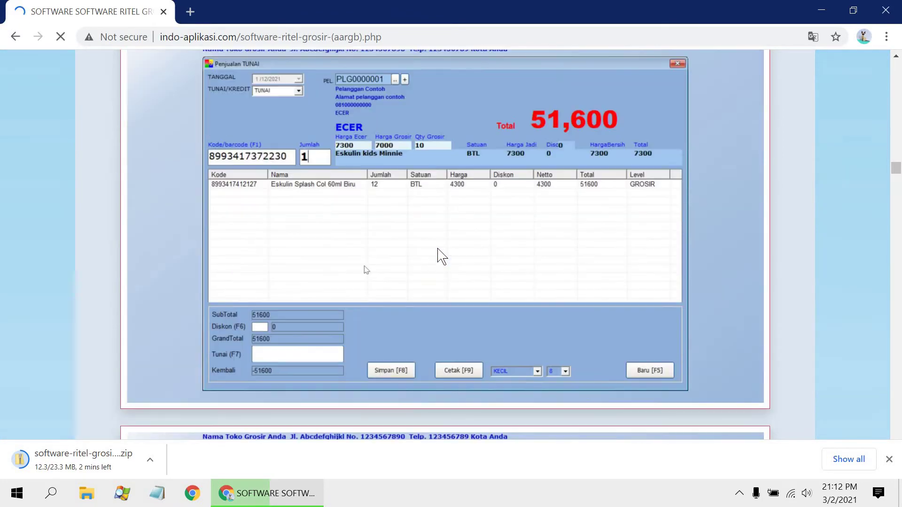
scroll(432, 247, "down", 10)
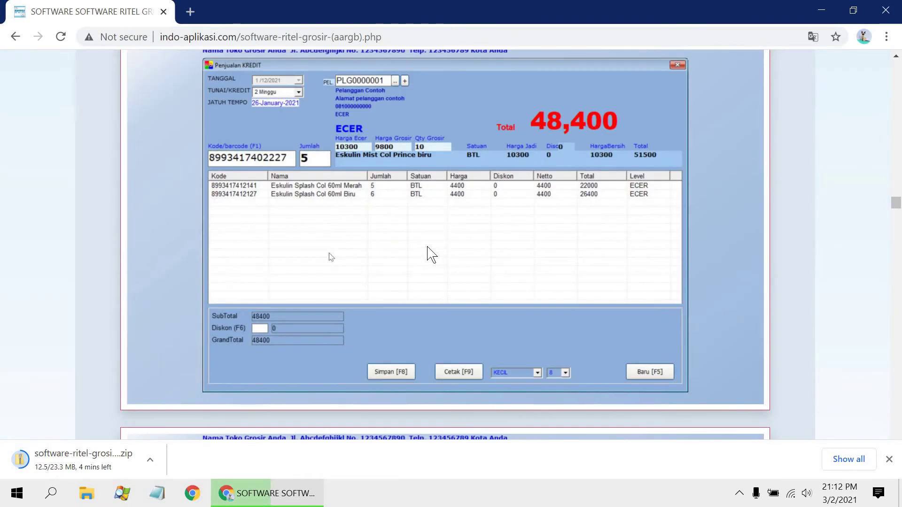
scroll(431, 254, "down", 9)
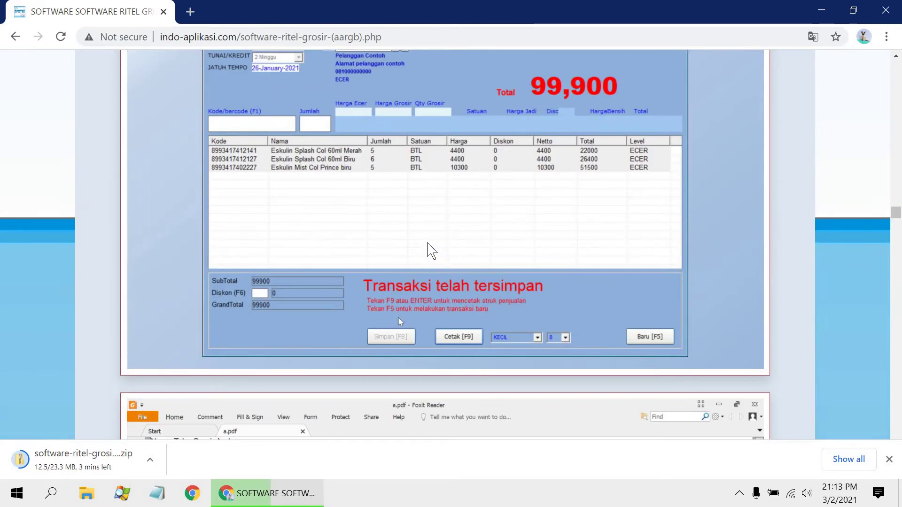
scroll(431, 251, "down", 7)
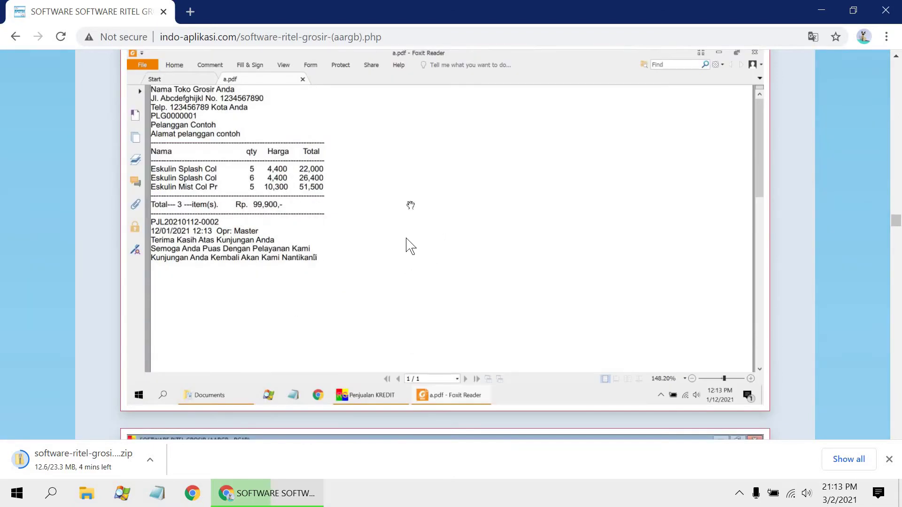
scroll(408, 247, "down", 15)
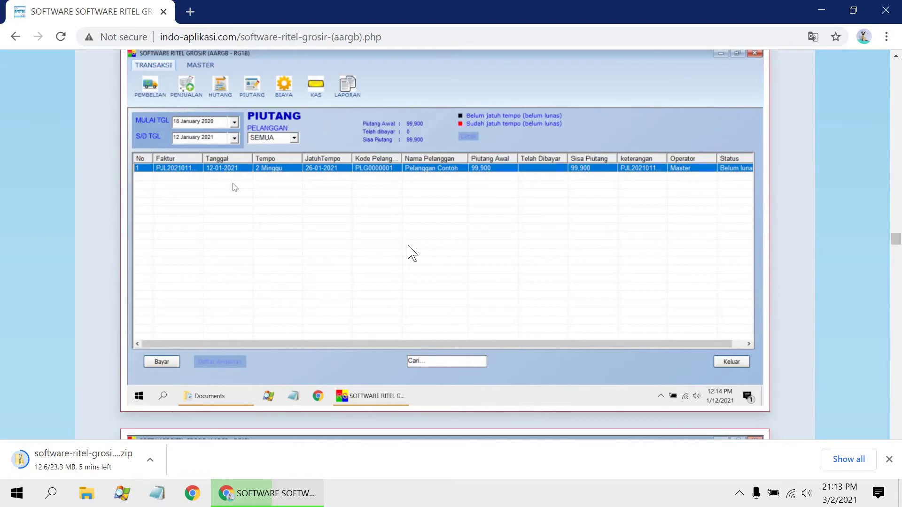
scroll(413, 254, "down", 2)
scroll(408, 253, "down", 2)
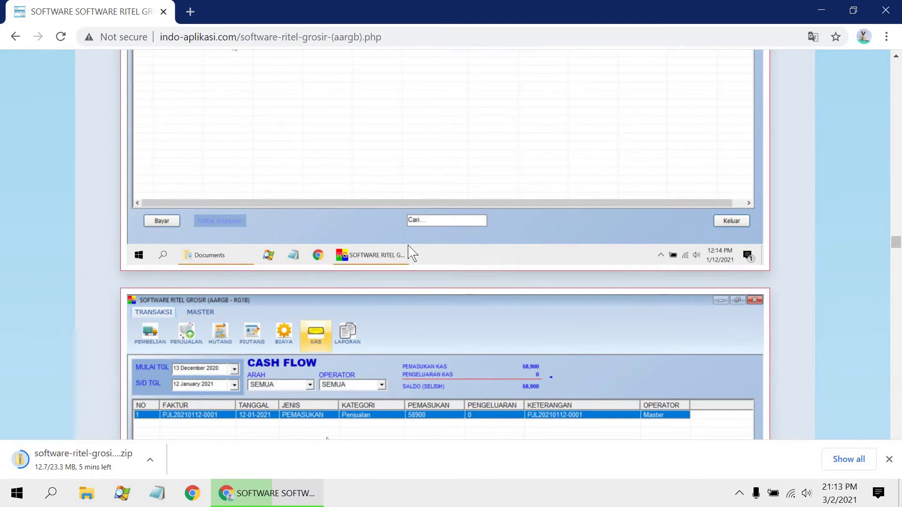
scroll(408, 253, "down", 4)
scroll(397, 260, "up", 12)
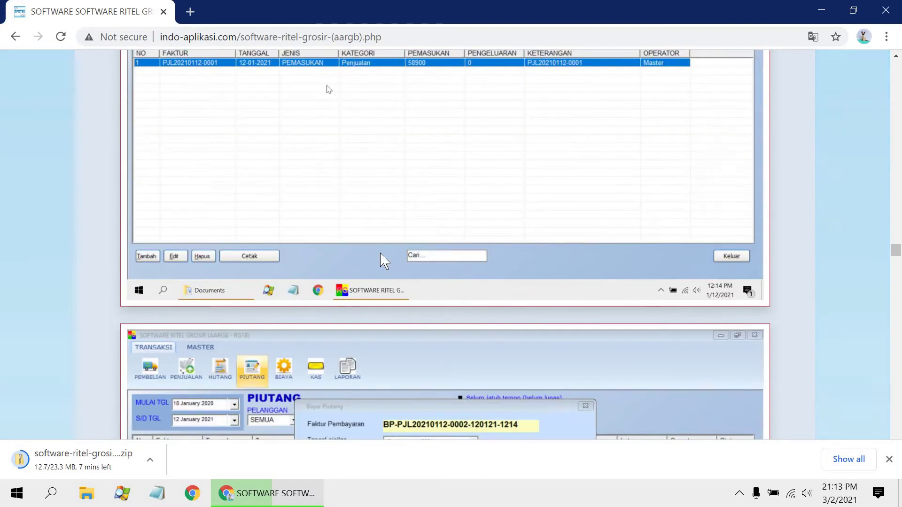
scroll(396, 261, "down", 5)
scroll(394, 260, "down", 4)
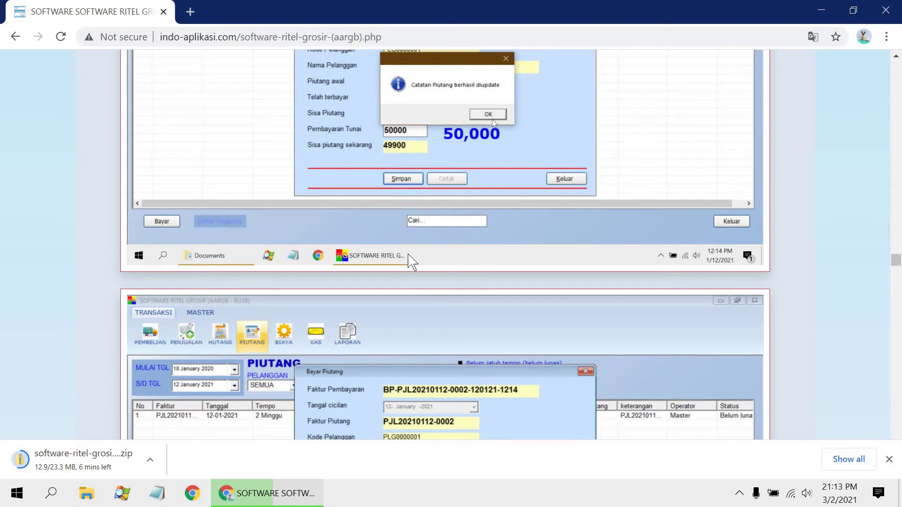
scroll(409, 257, "down", 7)
scroll(409, 256, "down", 15)
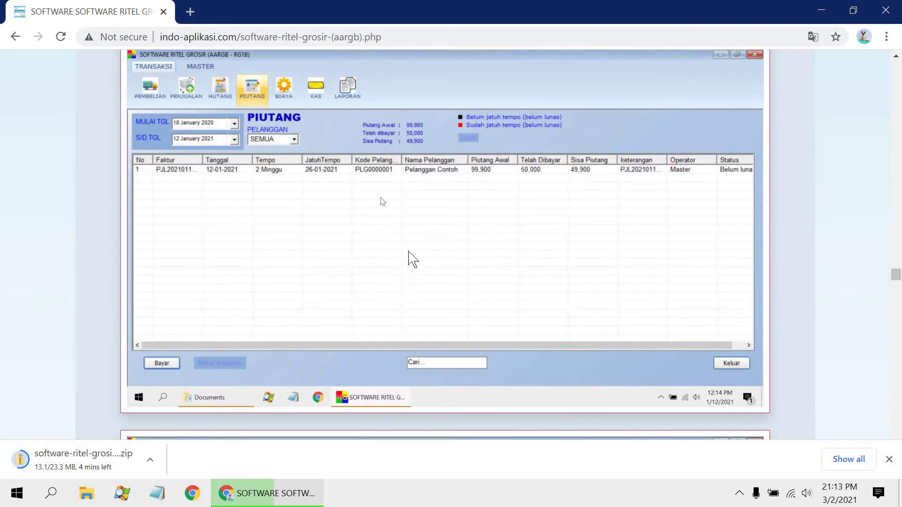
scroll(415, 257, "down", 20)
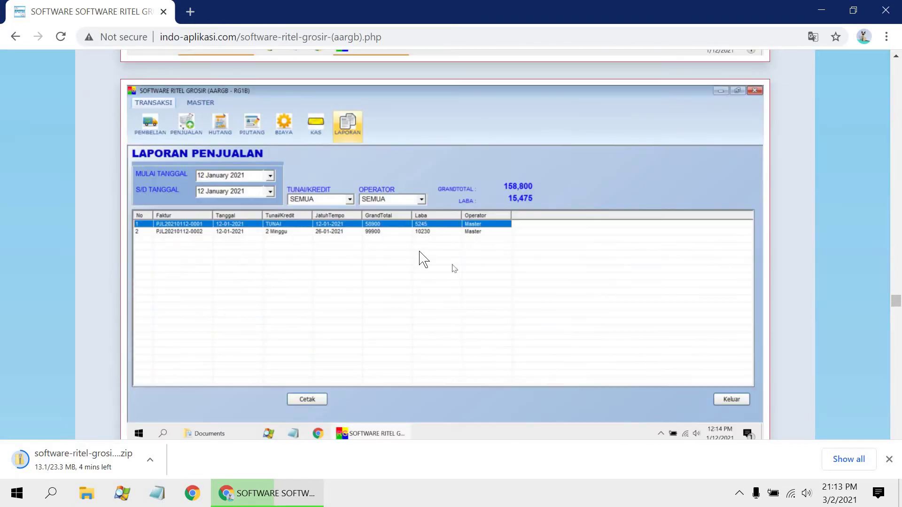
scroll(425, 261, "down", 15)
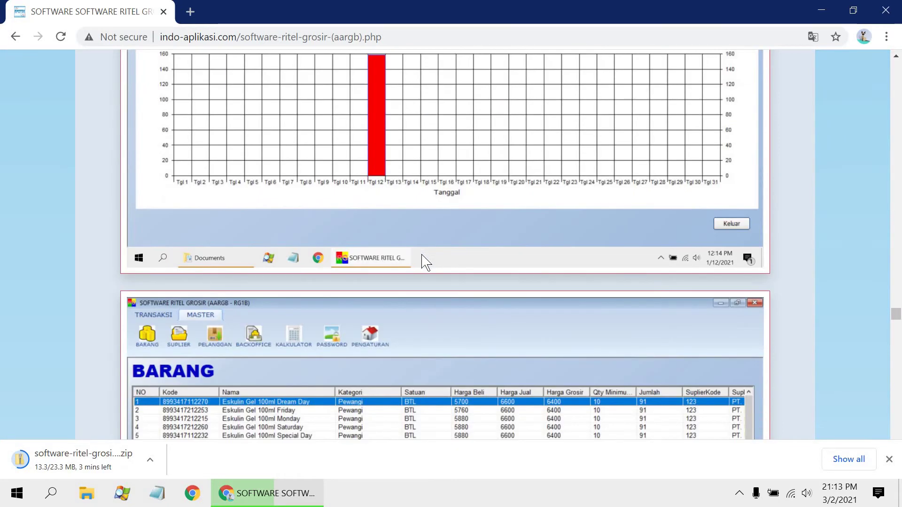
scroll(427, 263, "down", 11)
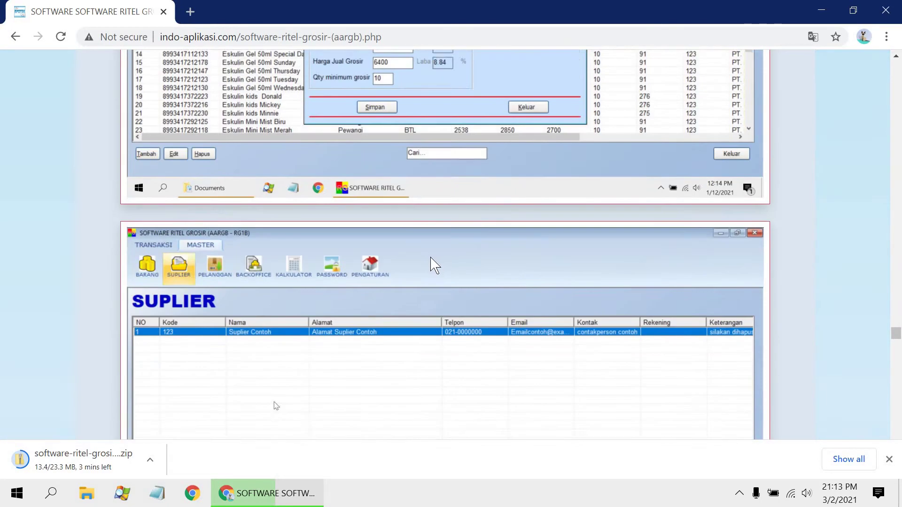
scroll(441, 267, "down", 15)
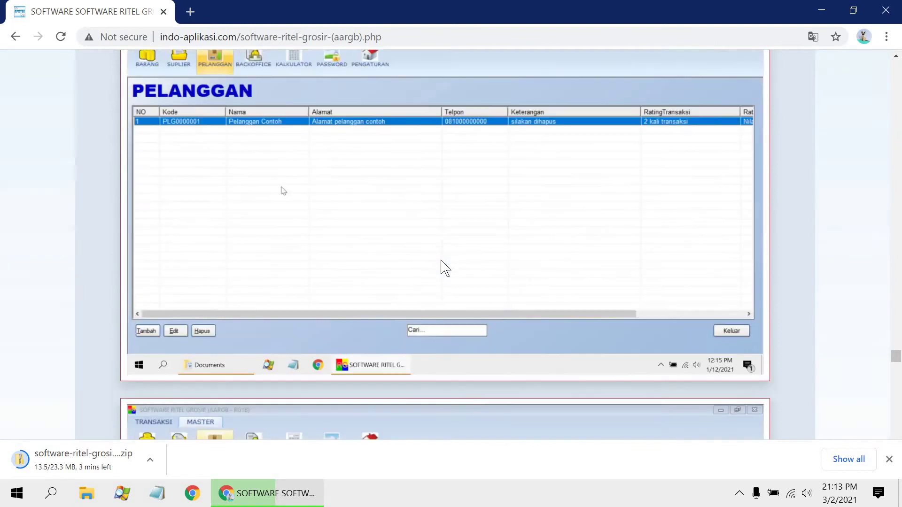
scroll(454, 269, "down", 15)
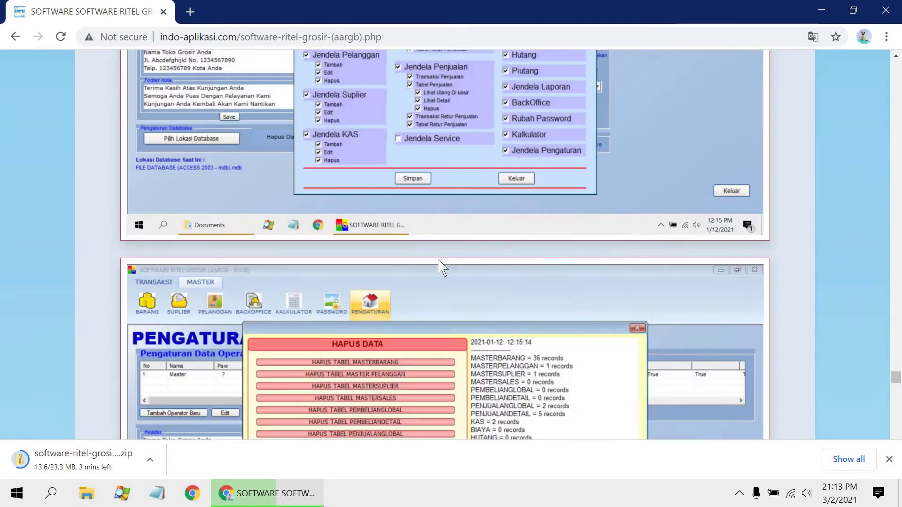
scroll(439, 260, "down", 15)
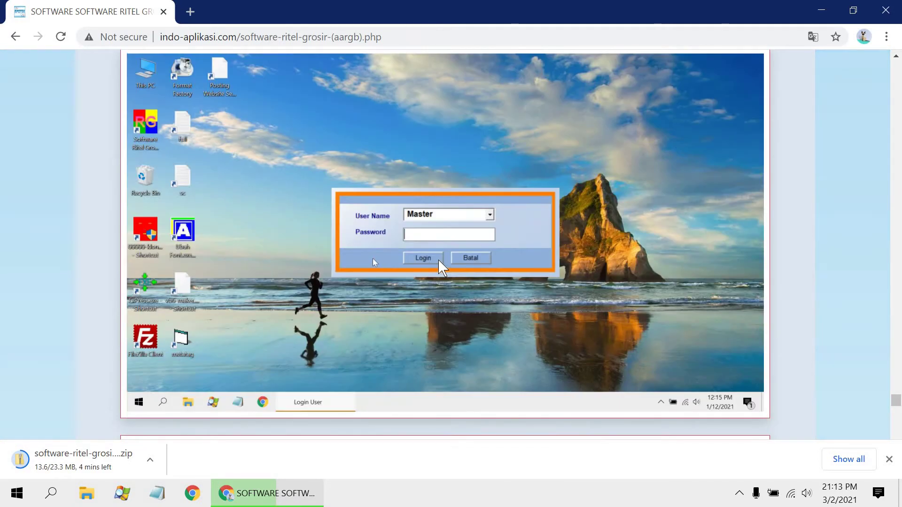
scroll(439, 261, "down", 20)
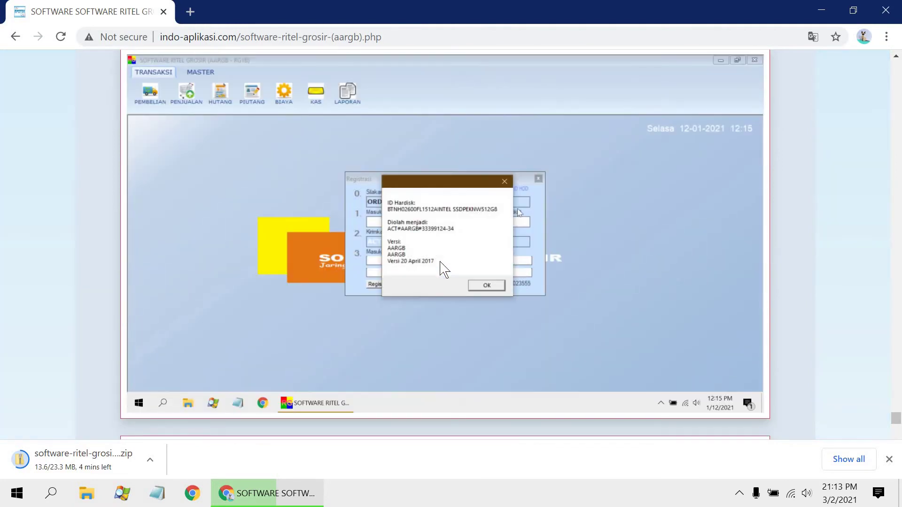
scroll(433, 260, "down", 1)
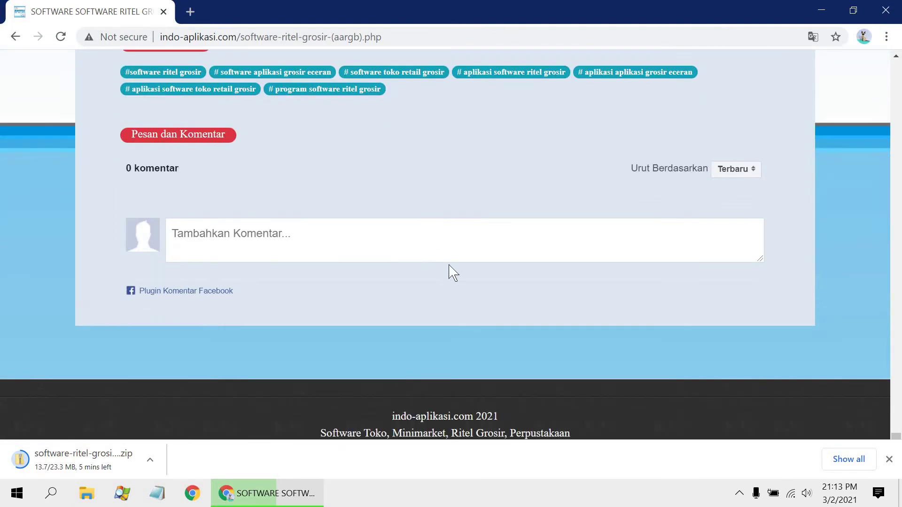
scroll(476, 253, "up", 10)
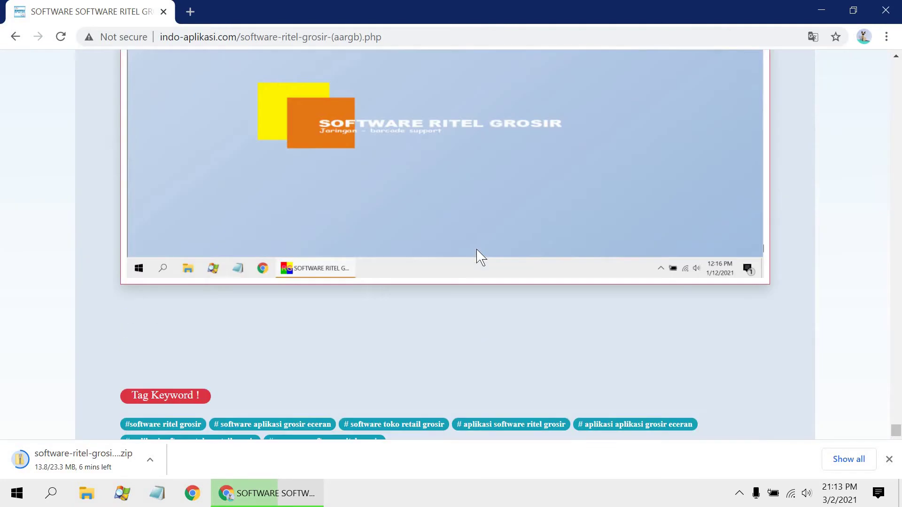
scroll(855, 316, "up", 12)
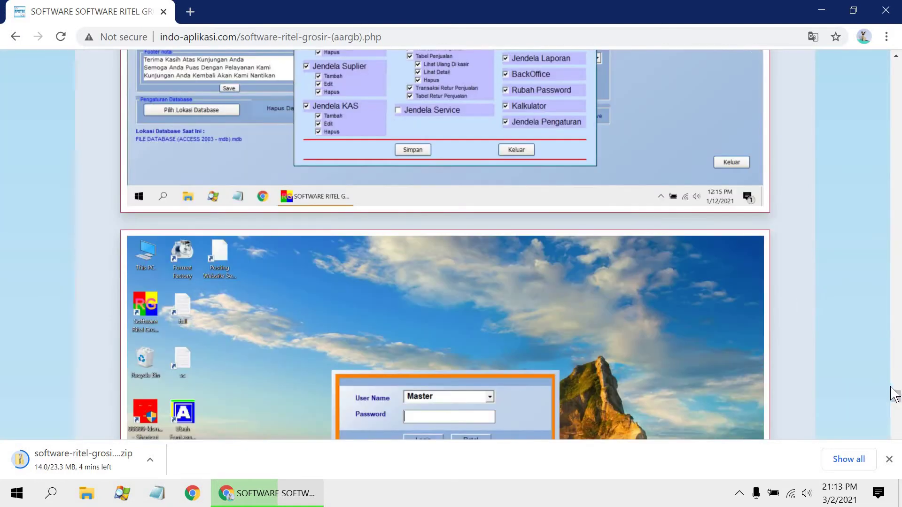
scroll(898, 103, "up", 1)
scroll(529, 105, "up", 15)
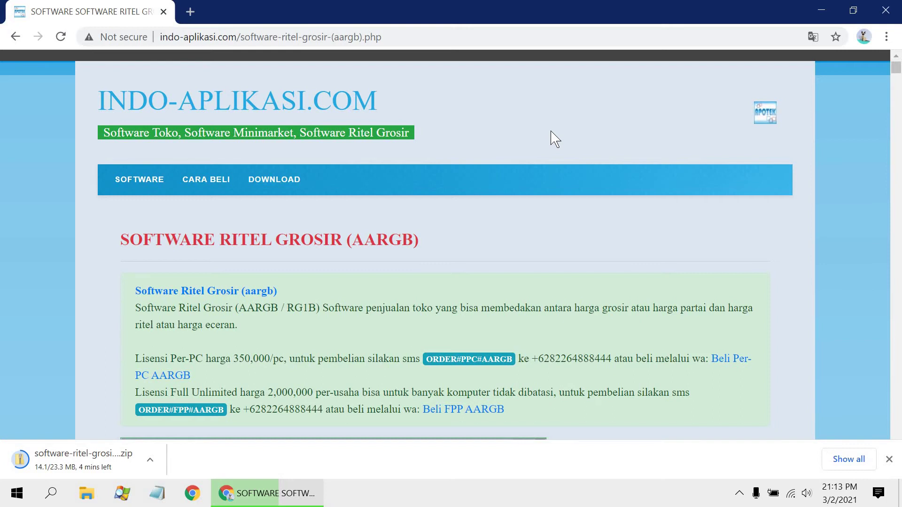
scroll(550, 134, "down", 1)
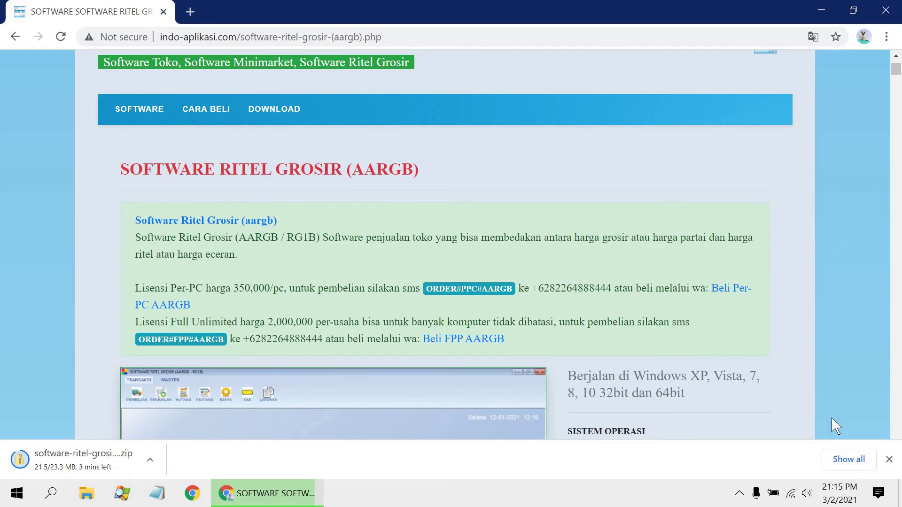
Locate the downloaded software-ritel-grosir-(aargb).zip in its folder through the browser's download list and open the archive.
left_click(840, 459)
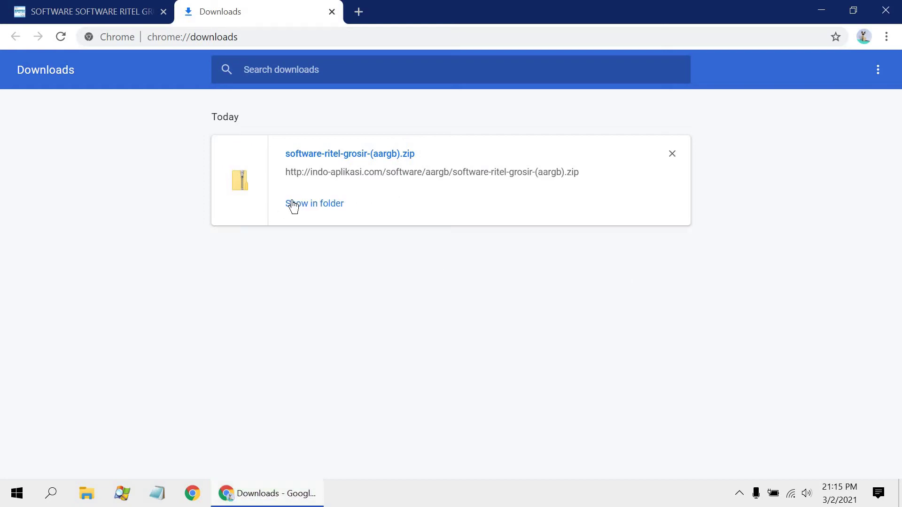
left_click(295, 206)
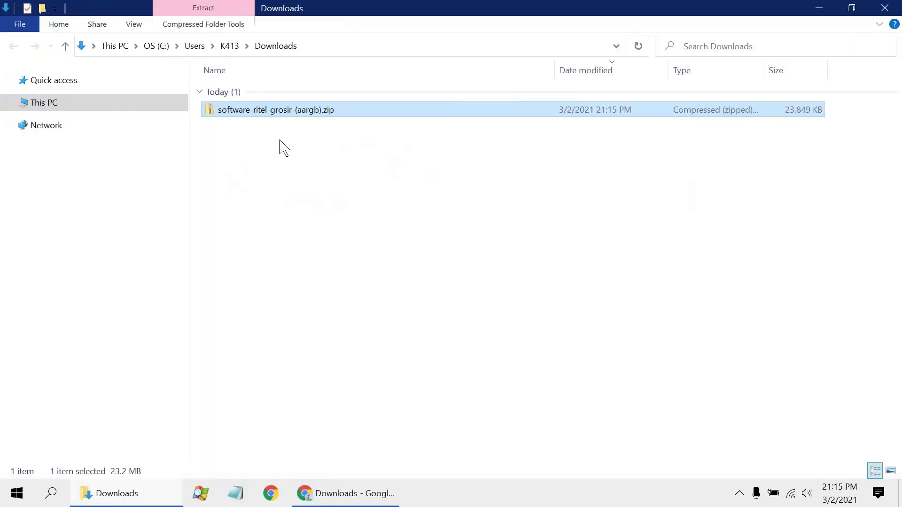
double_click(270, 111)
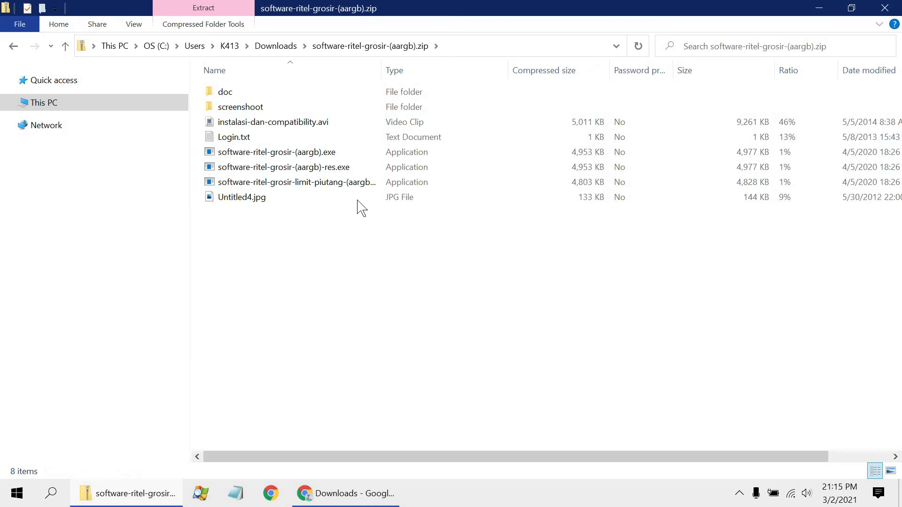
Run software-ritel-grosir-(aargb).exe straight from the archive without extracting, and allow it to run despite the SmartScreen block.
double_click(312, 158)
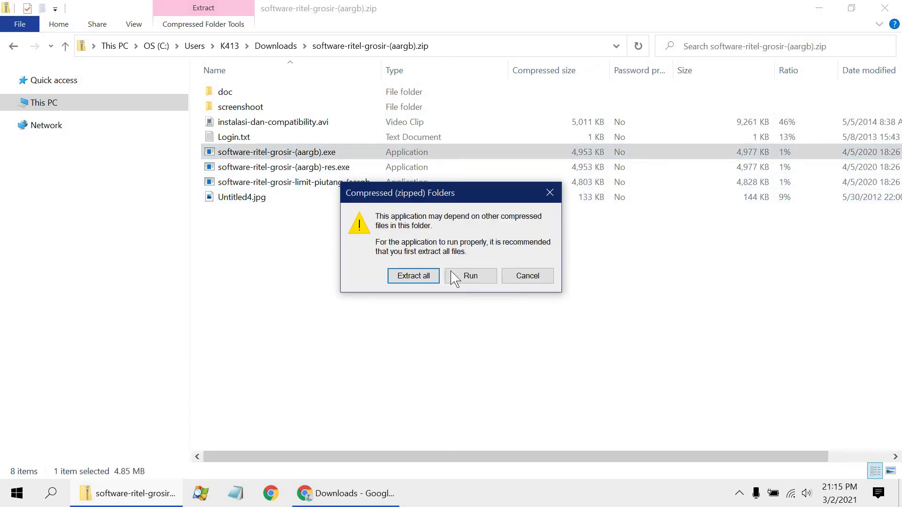
left_click(467, 278)
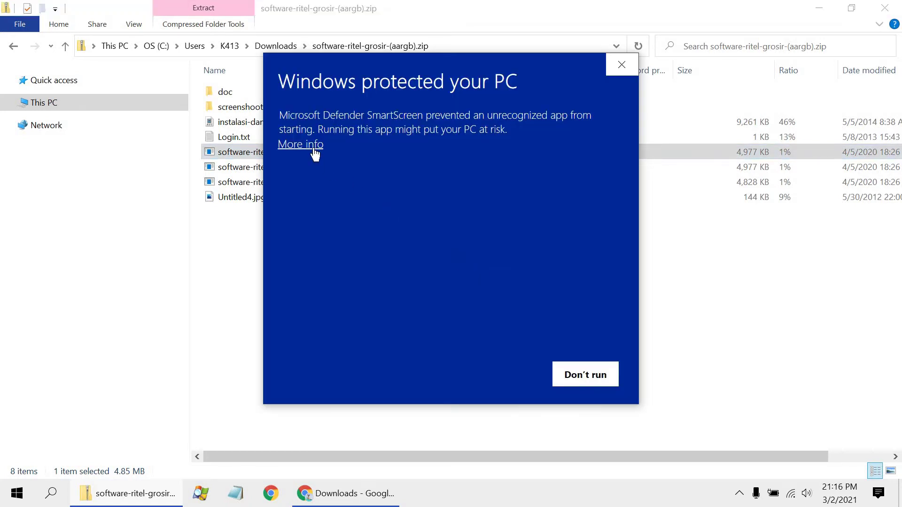
left_click(311, 145)
left_click(501, 374)
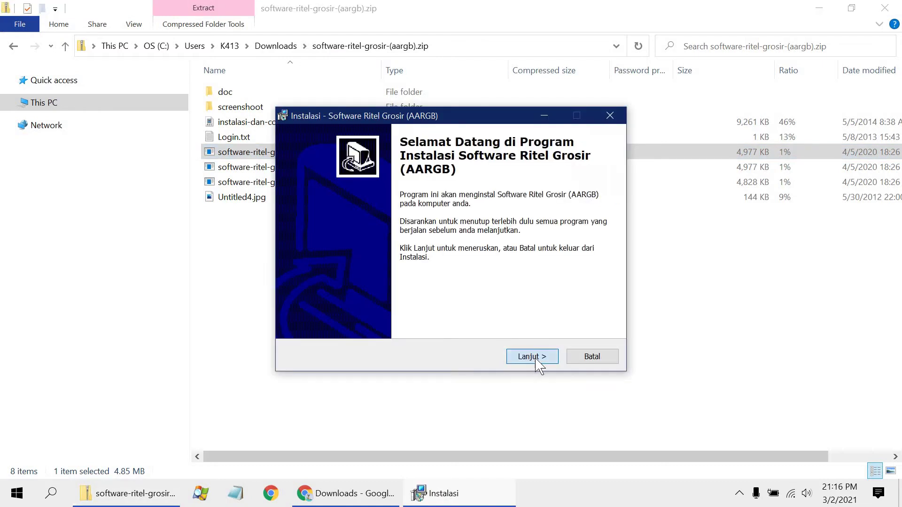
Install Software Ritel Grosir (AARGB) by going through all the setup wizard pages and finish the installation.
left_click(535, 361)
left_click(537, 362)
left_click(538, 361)
left_click(538, 361)
left_click(536, 364)
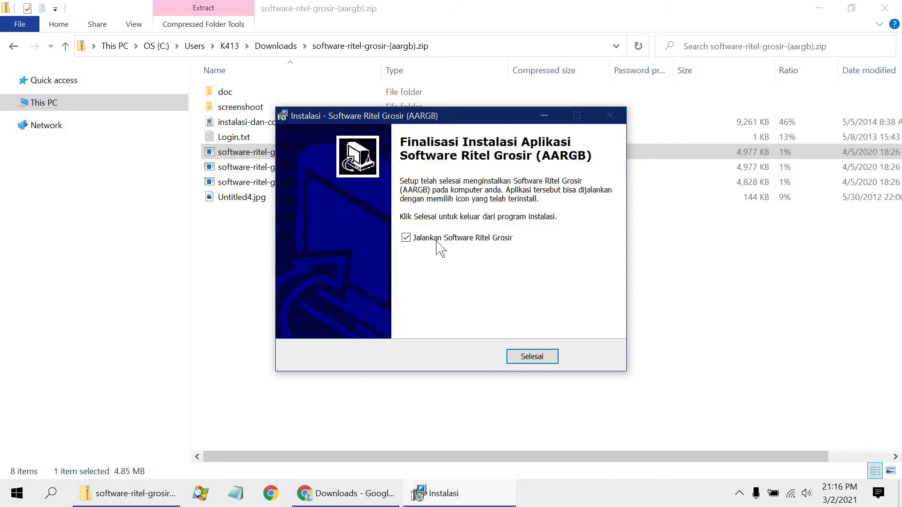
left_click(531, 356)
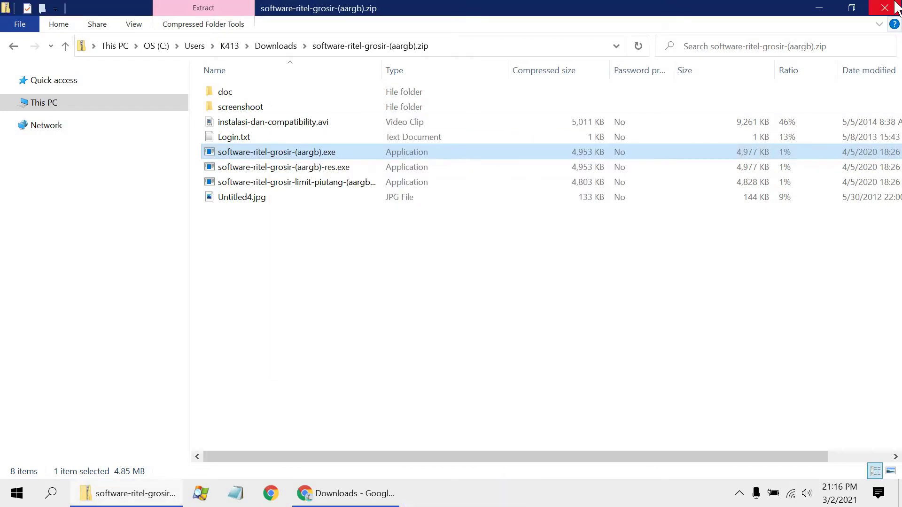
Close the archive window, remove the zip entry and close the browser's Downloads page, leaving the desktop in view.
left_click(894, 8)
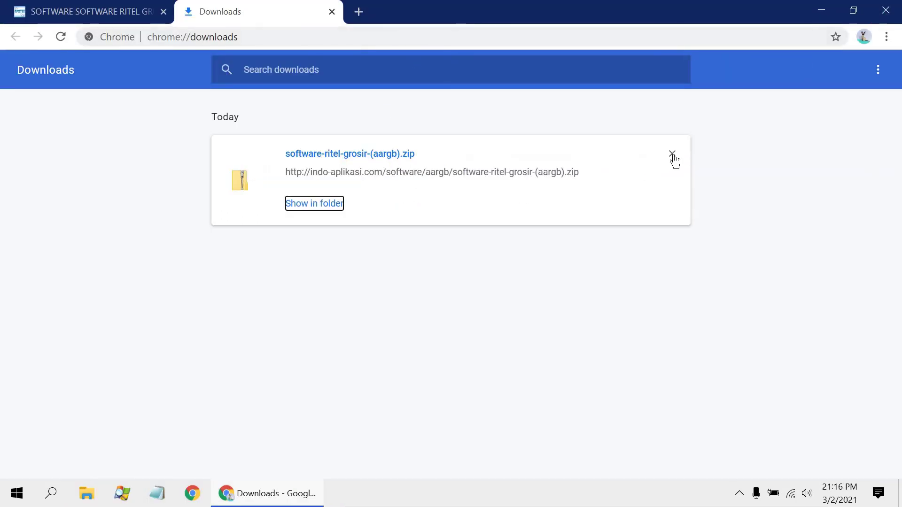
left_click(672, 154)
left_click(331, 11)
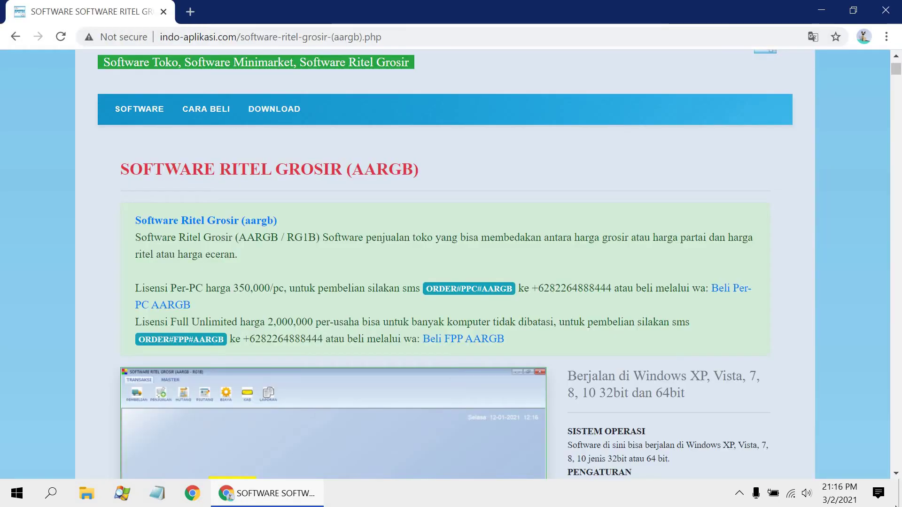
key("super+d")
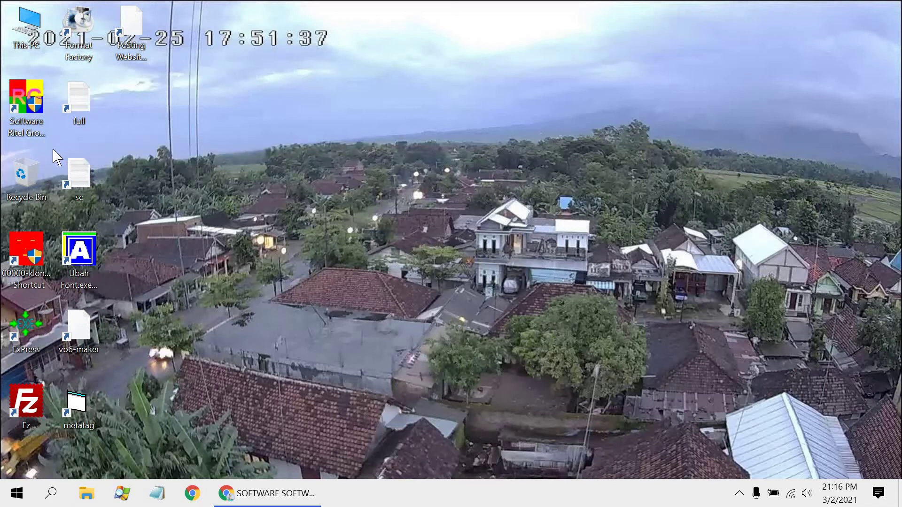
Set the Software Ritel Grosir desktop shortcut to run in compatibility mode for Windows XP (Service Pack 3) and save its properties.
right_click(31, 109)
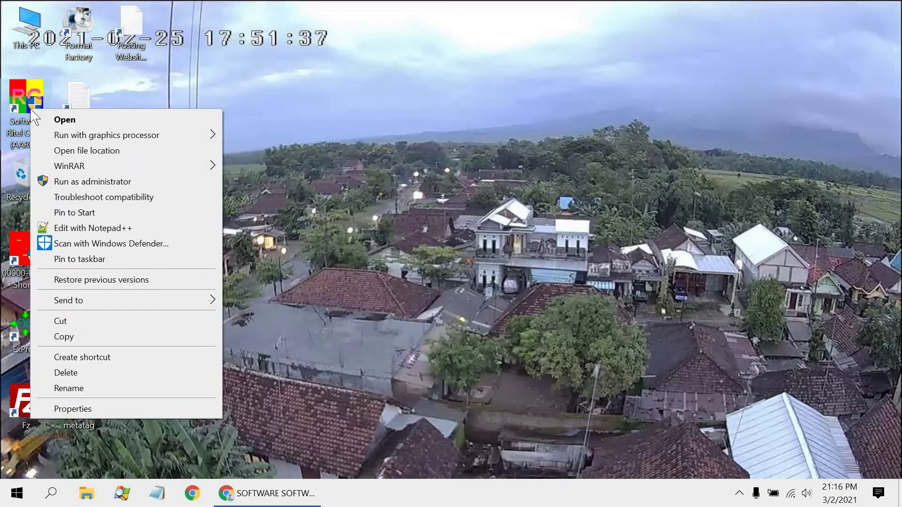
right_click(20, 90)
right_click(20, 91)
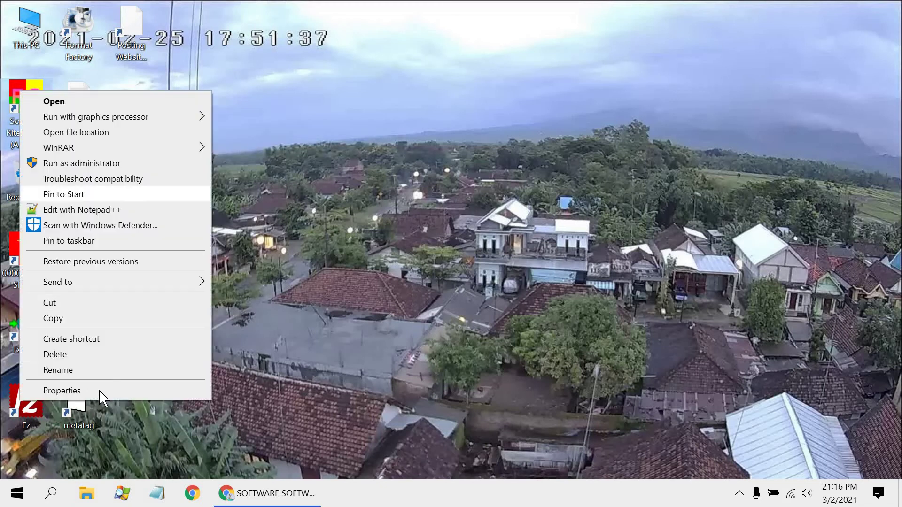
left_click(103, 391)
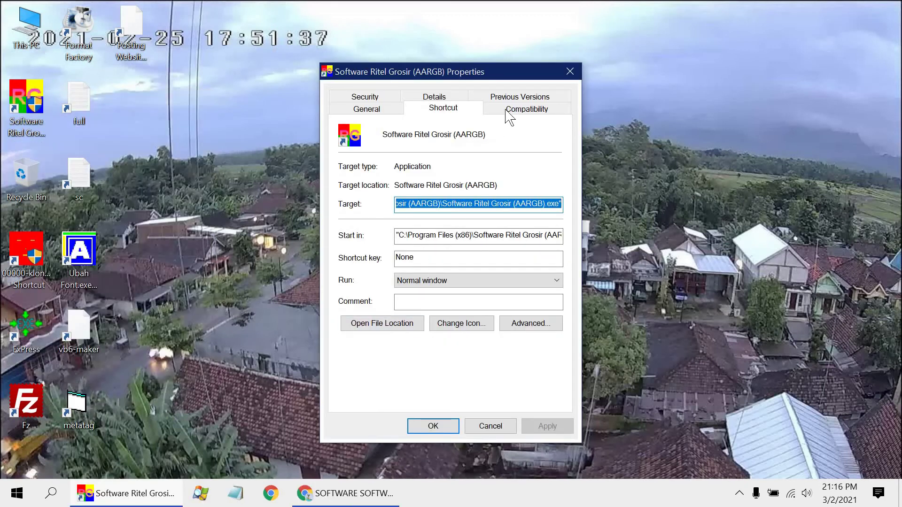
left_click(507, 111)
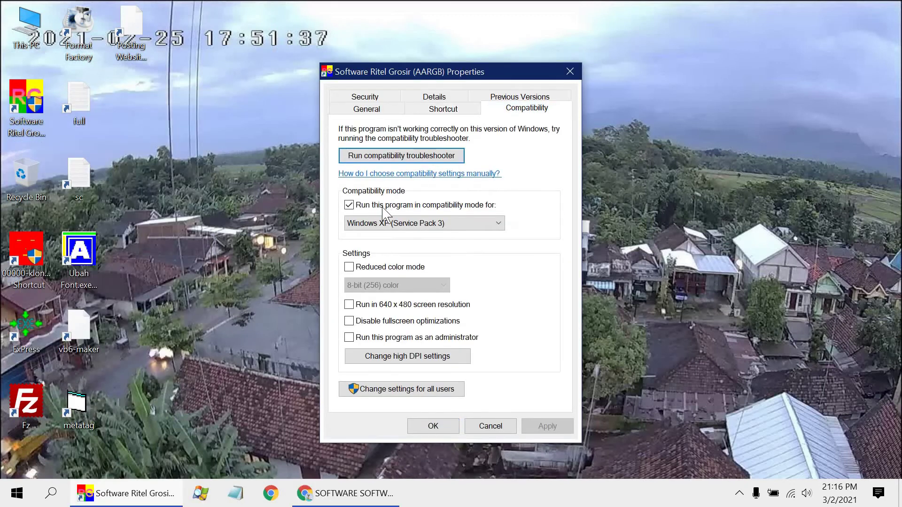
left_click(349, 205)
key("space")
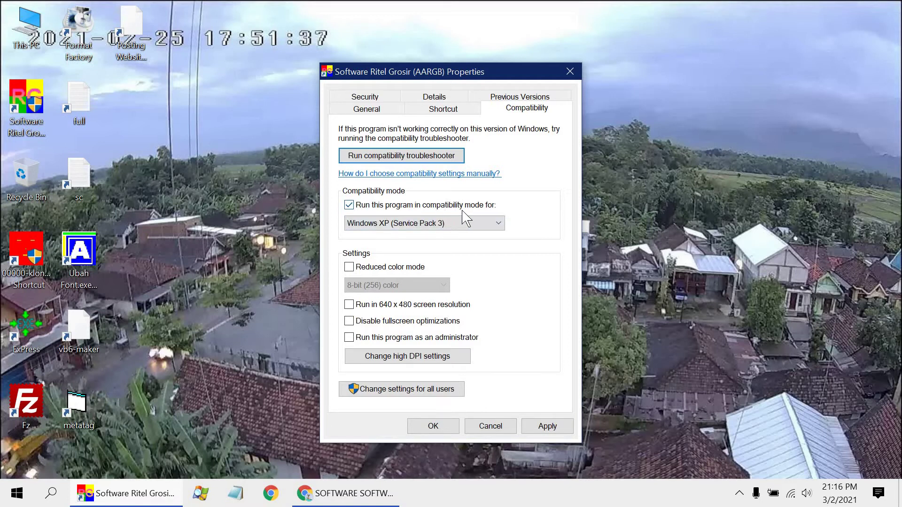
left_click(463, 223)
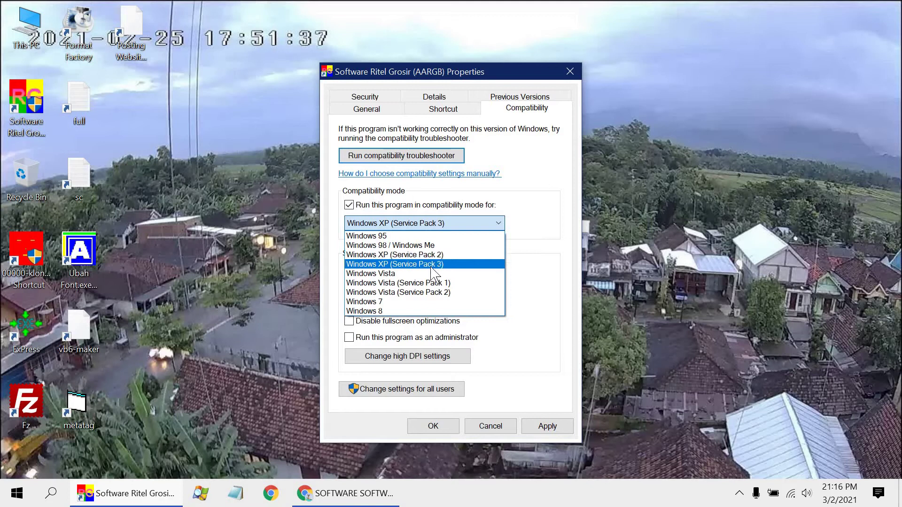
left_click(516, 399)
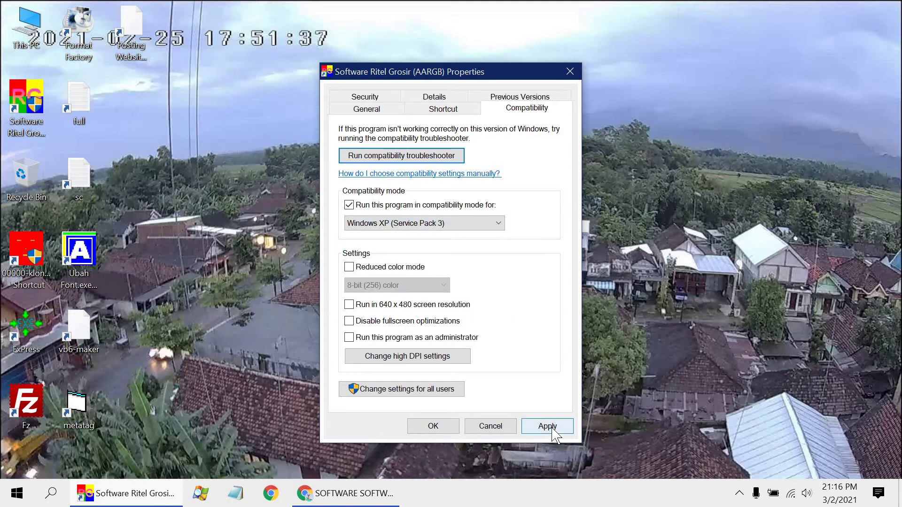
left_click(418, 425)
Launch Software Ritel Grosir, log in as Master with an empty password, dismiss the registration form and maximize the main window.
double_click(26, 103)
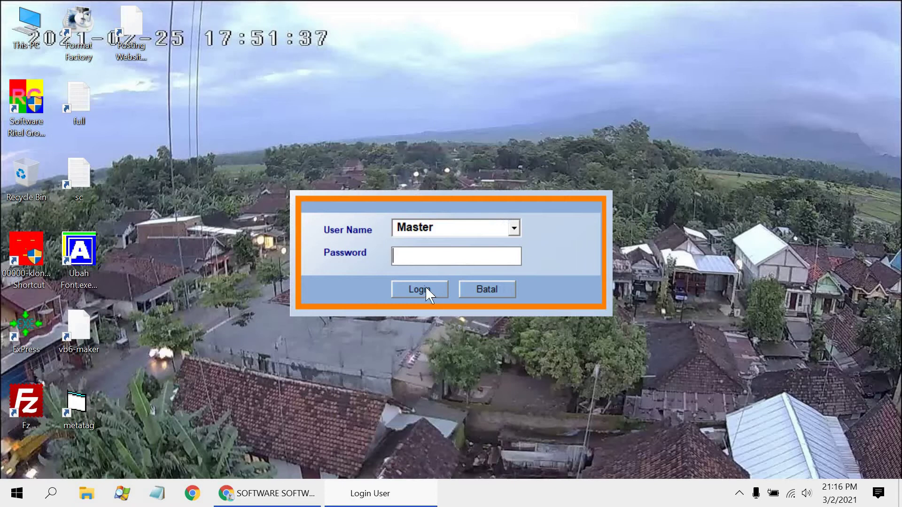
left_click(425, 293)
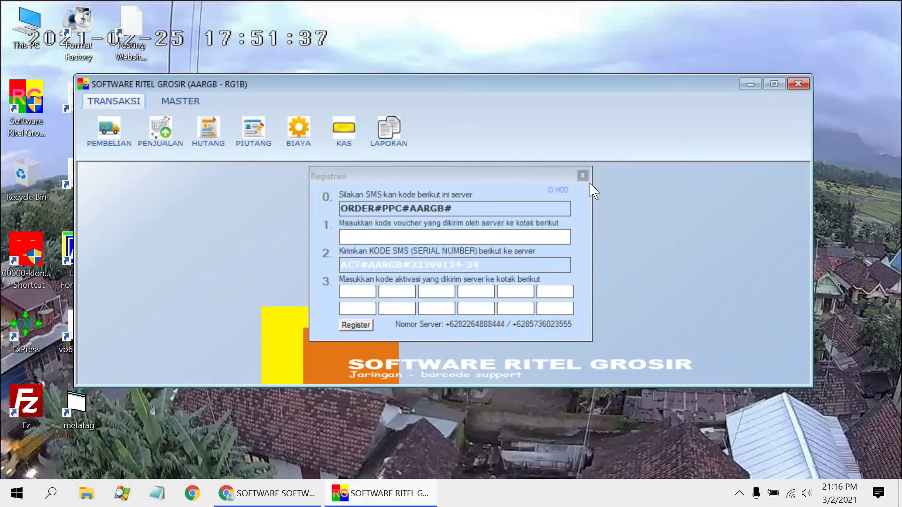
left_click(582, 175)
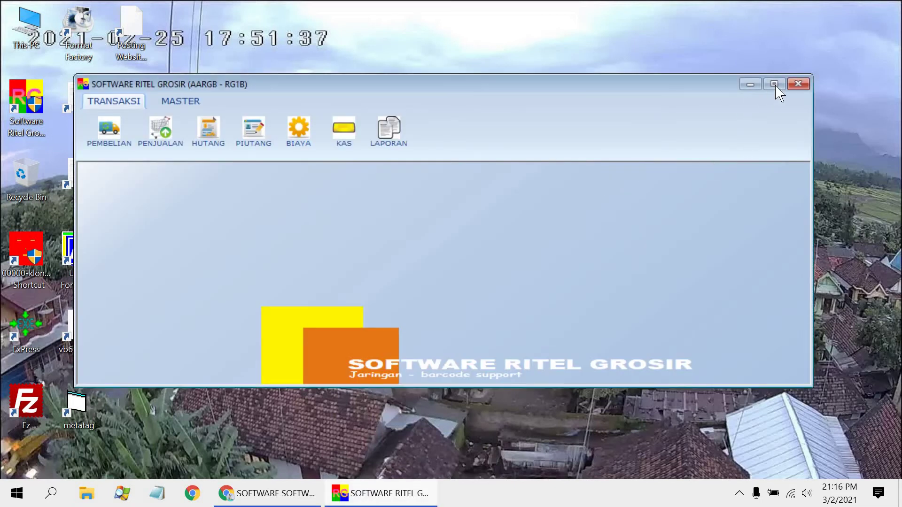
left_click(774, 84)
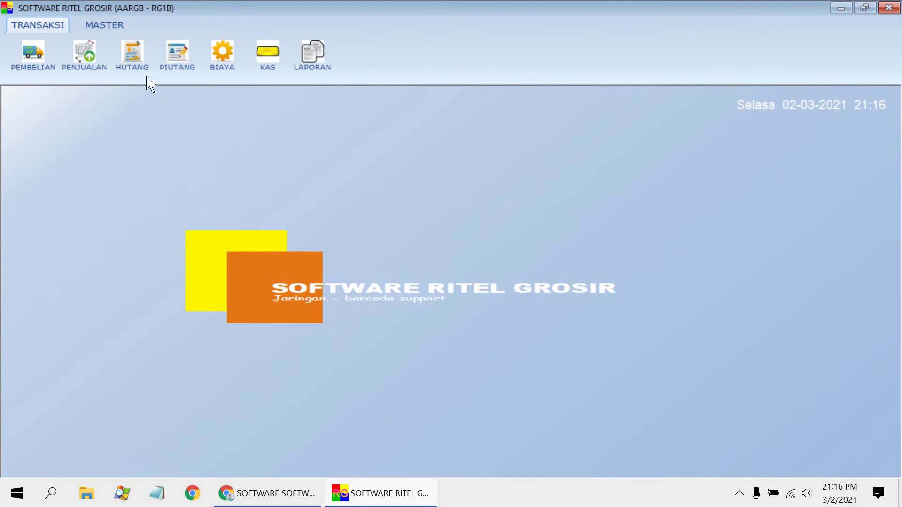
Compare the available functions in the Transaksi and Master groups of the program.
left_click(105, 26)
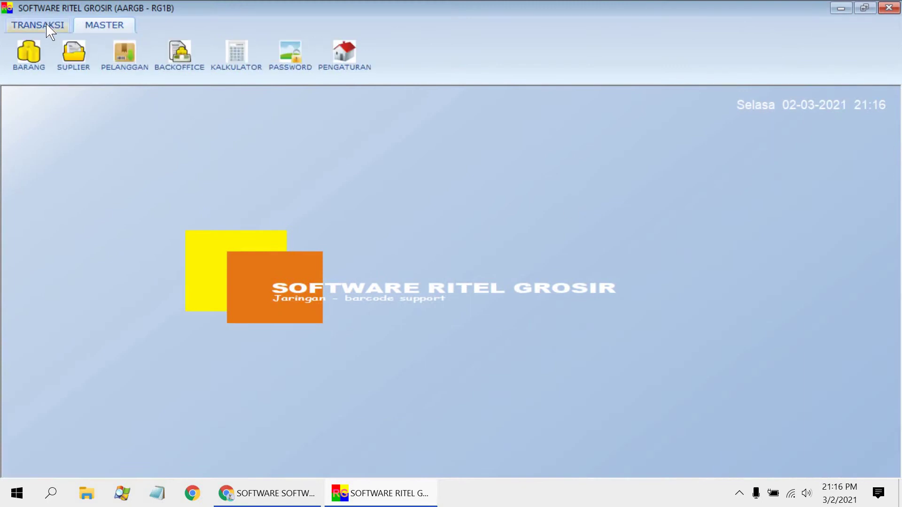
left_click(51, 31)
left_click(91, 31)
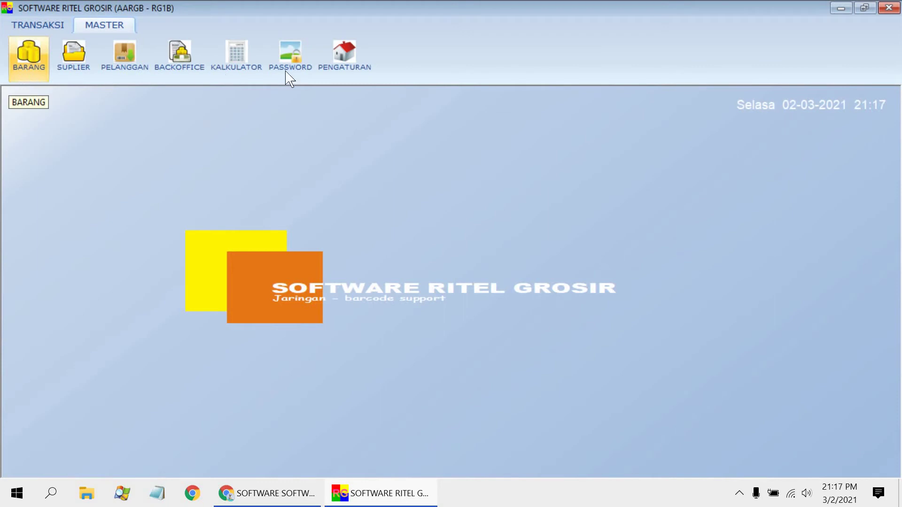
left_click(22, 30)
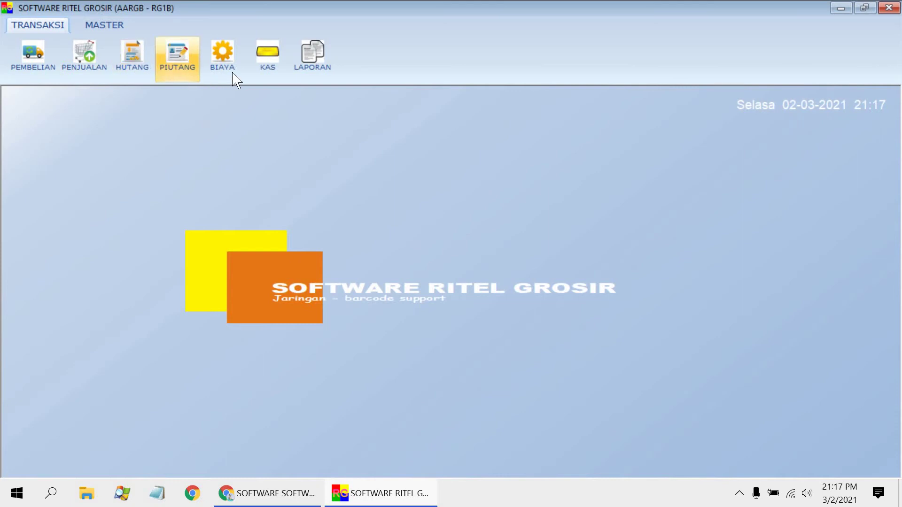
scroll(50, 42, "down", 1)
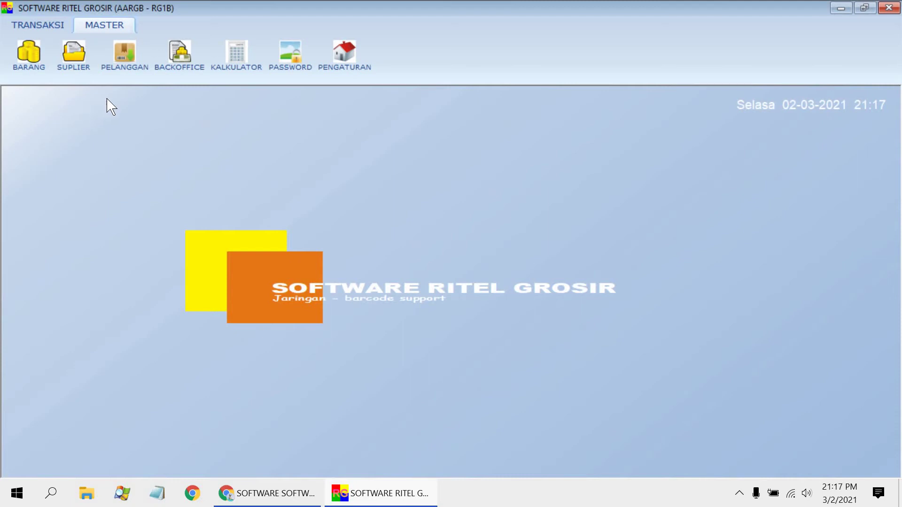
Open the sample customer record in Pelanggan, examine its Level options, and close the record and the customer list.
left_click(135, 73)
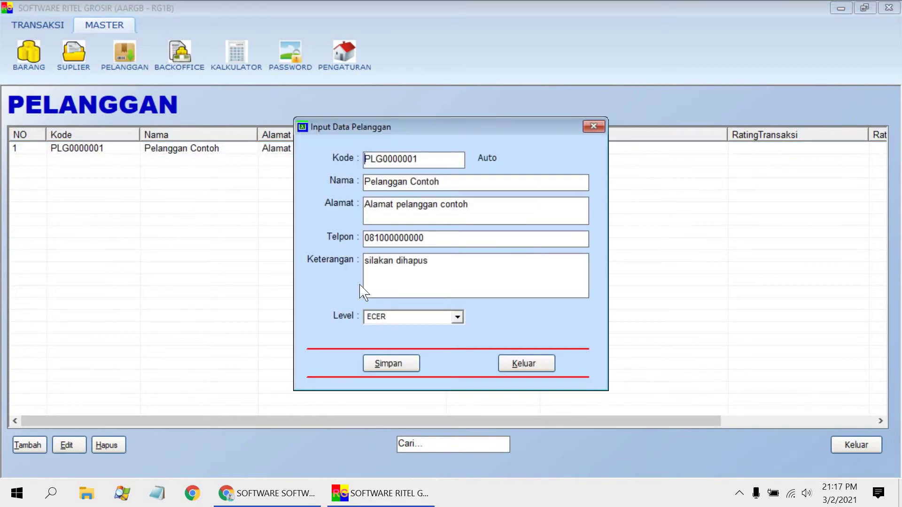
left_click(457, 317)
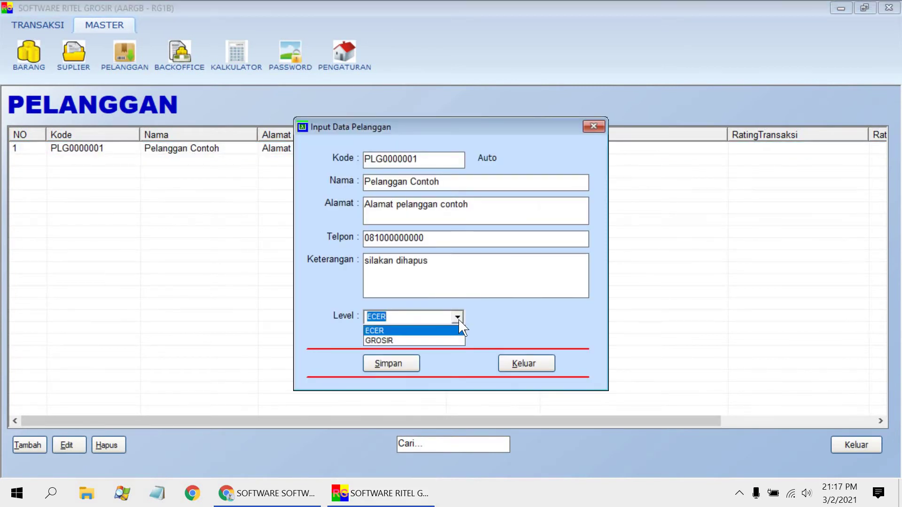
left_click(463, 331)
left_click(500, 358)
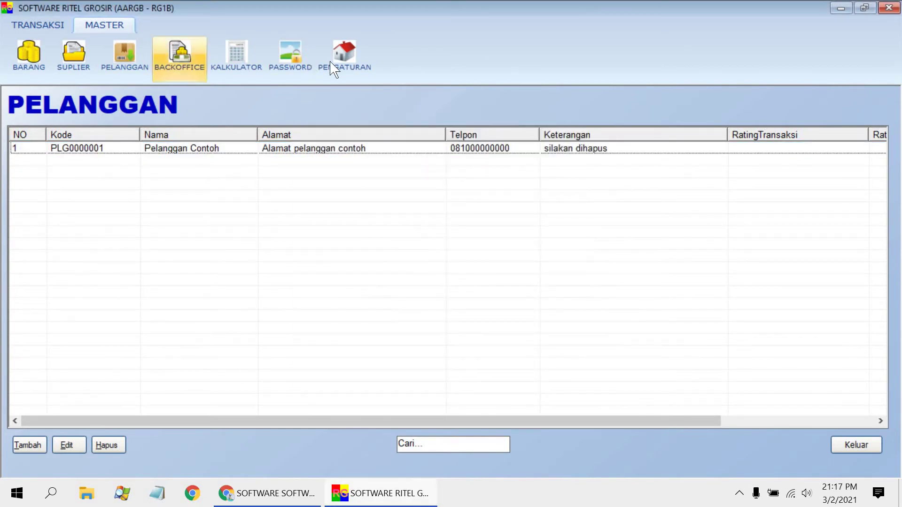
left_click(860, 451)
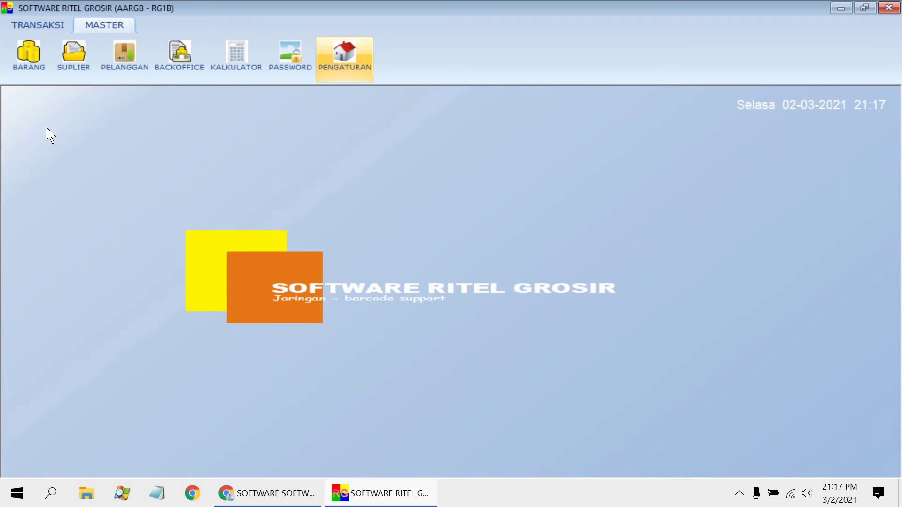
left_click(29, 56)
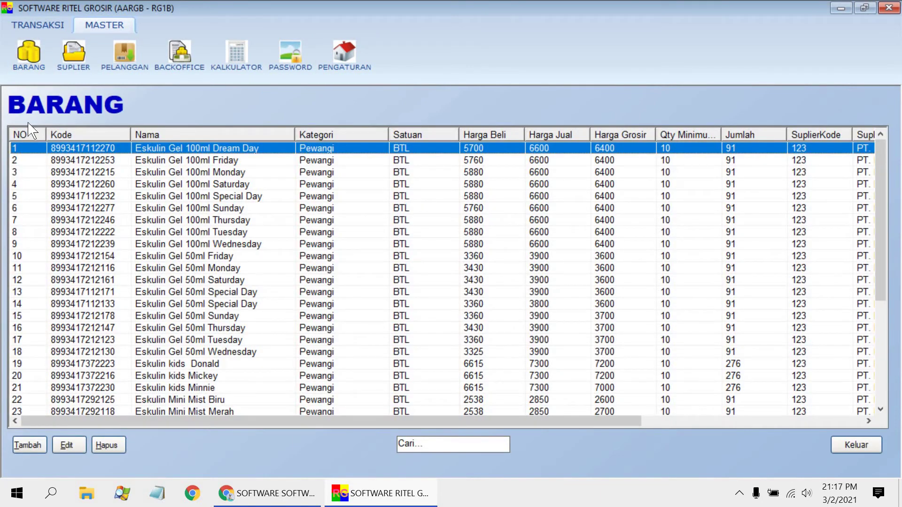
left_click(29, 446)
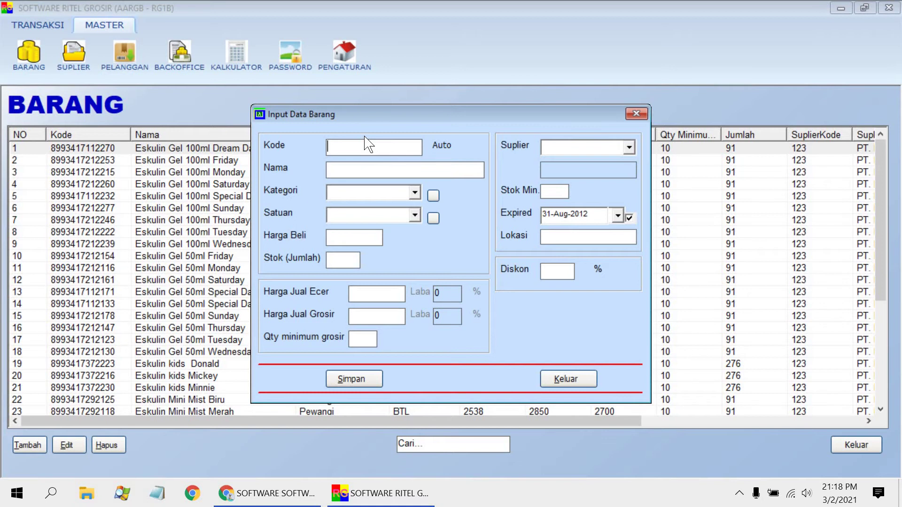
type("8998866610179")
left_click(354, 171)
type("Nuvo Han")
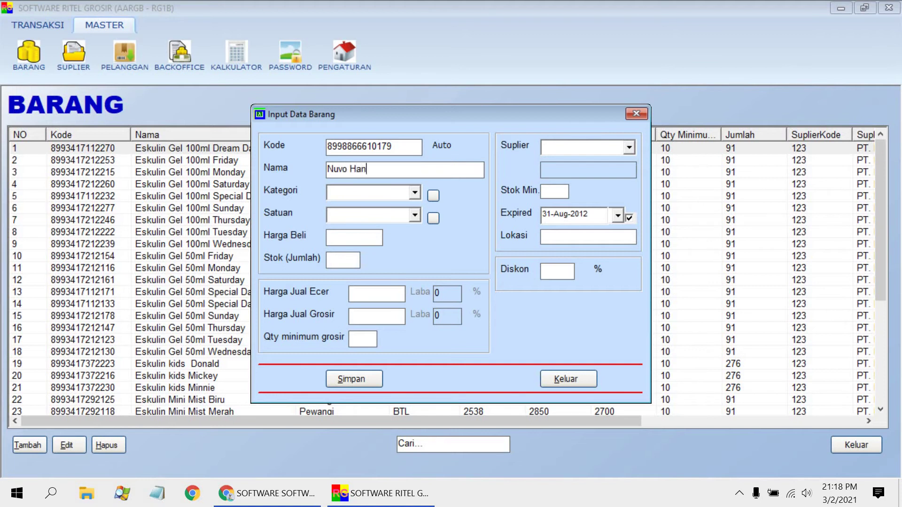
type("d Sanitizer 200ml")
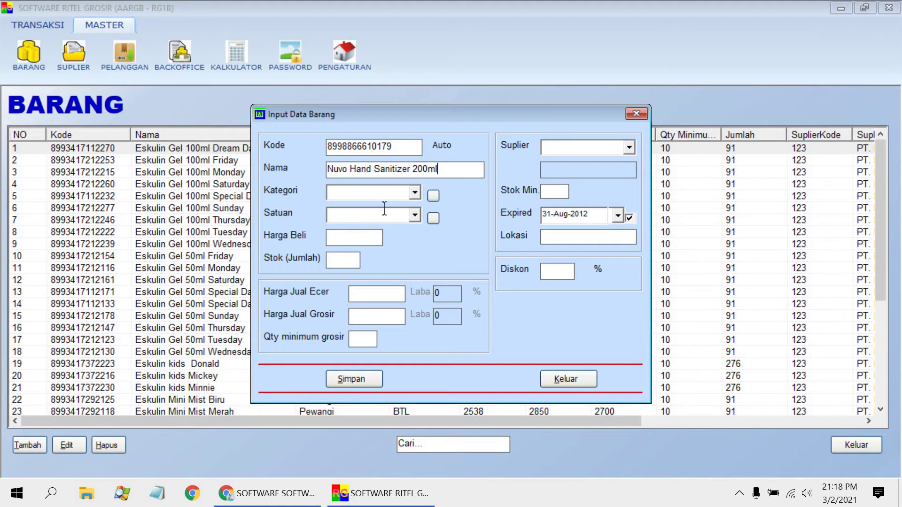
Add Sanitasi as a new item category from the item form and close the category list.
left_click(415, 193)
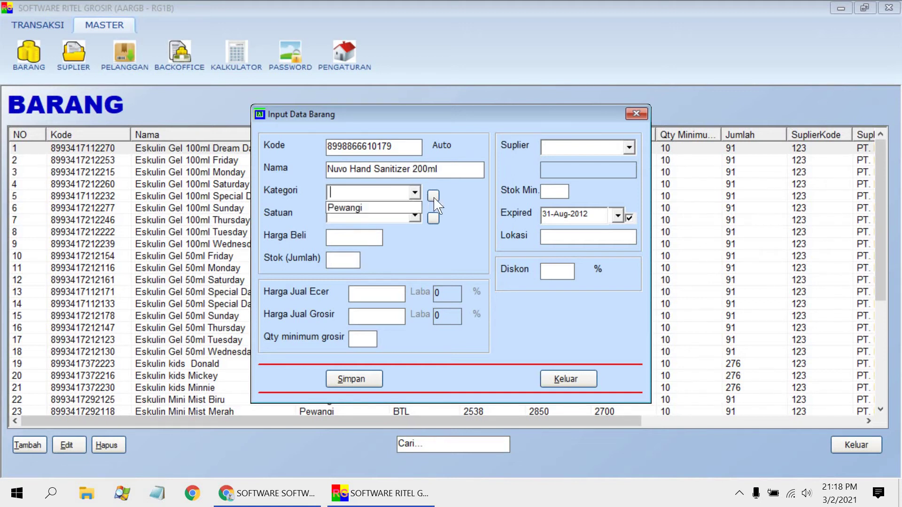
left_click(433, 195)
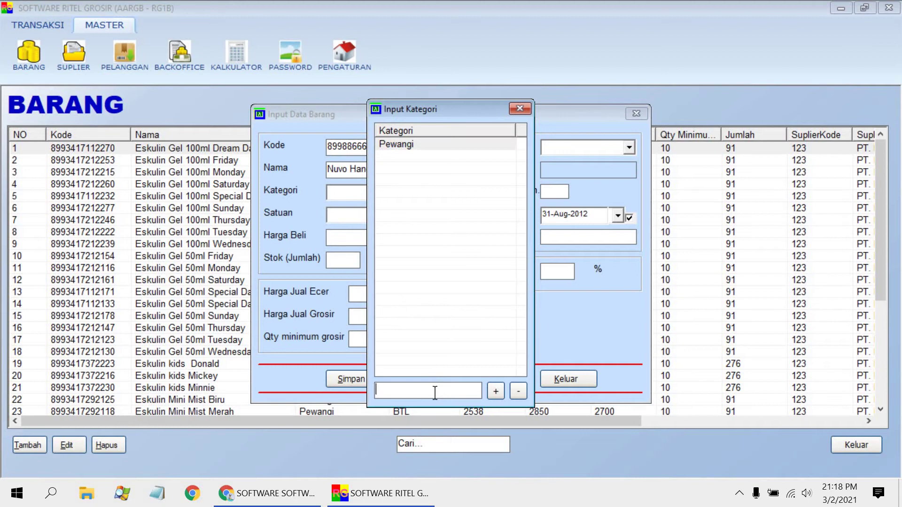
type("Sanitasi")
left_click(496, 391)
left_click(520, 109)
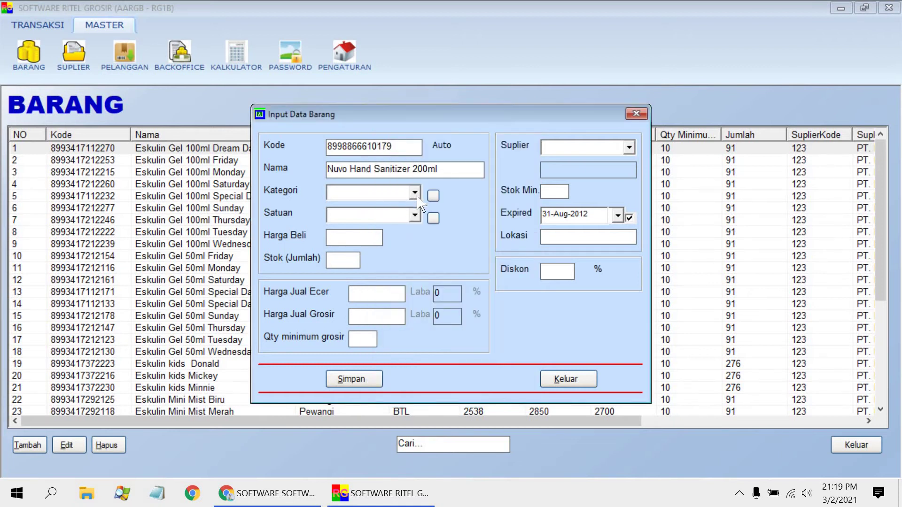
Assign the item the category Sanitasi and the unit BTL, and set its purchase price (Harga Beli) to 18000.
left_click(415, 193)
left_click(419, 220)
left_click(421, 217)
left_click(414, 215)
left_click(364, 231)
left_click(363, 238)
type("18000")
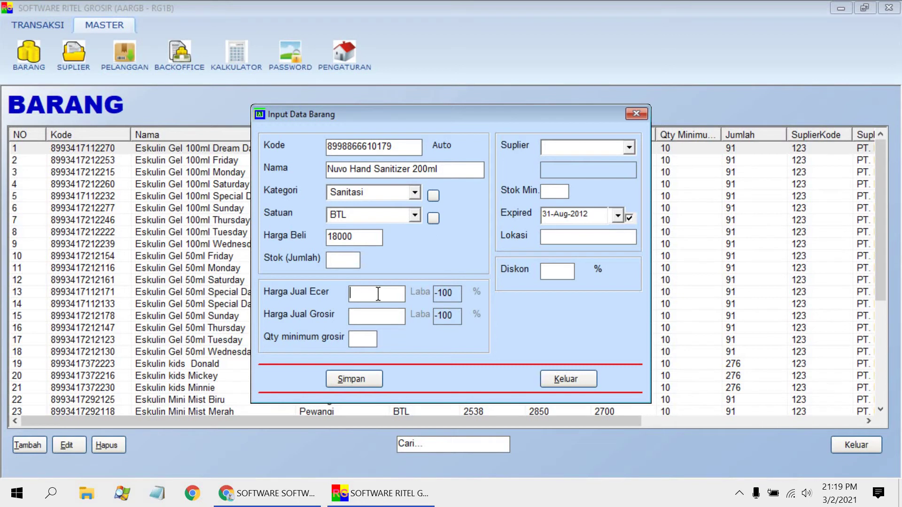
Enter stock 0, retail price 25000, wholesale price 23000 and minimum wholesale quantity 10, and save the item.
left_click(355, 266)
type("025000")
type("23")
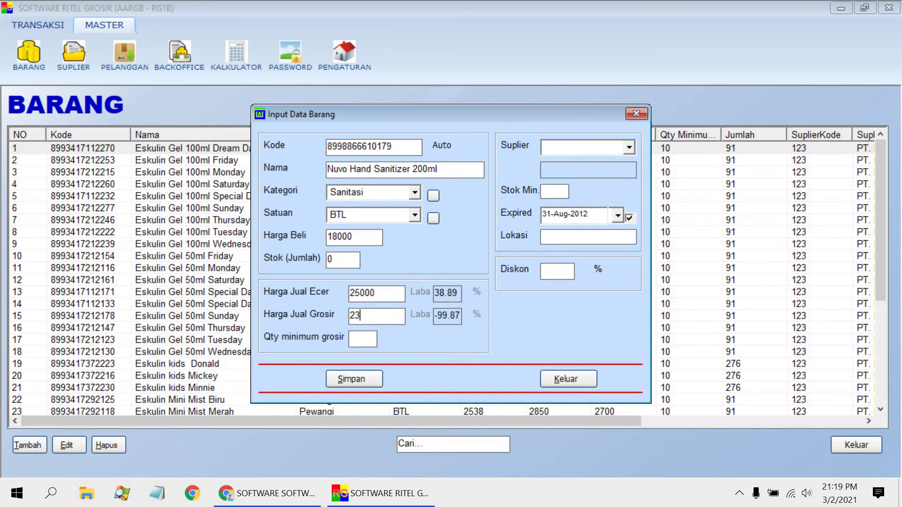
type("000")
left_click(360, 381)
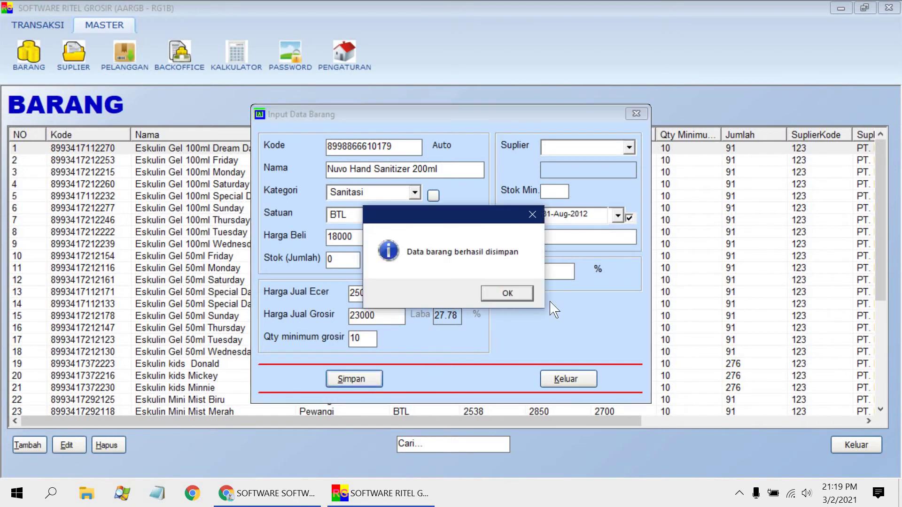
left_click(508, 294)
scroll(179, 172, "down", 1)
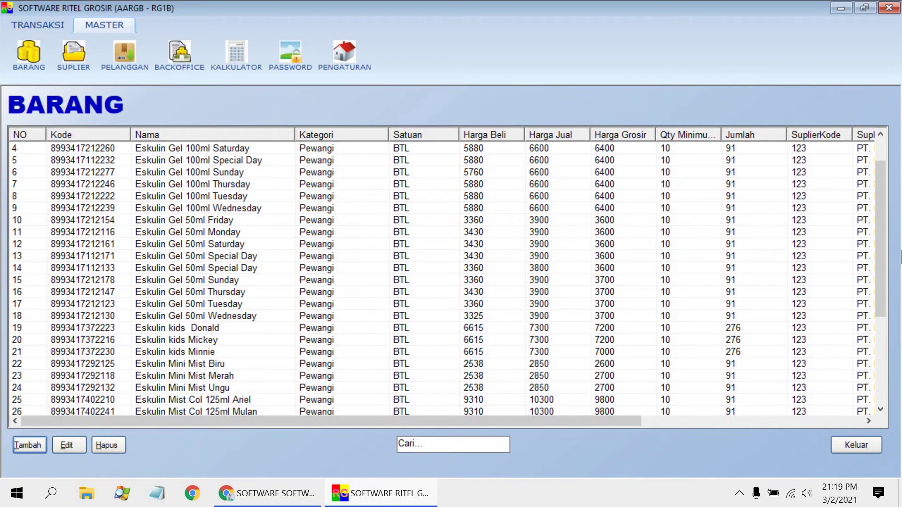
Check the saved record of Nuvo Hand Sanitizer 200ml at the end of the item list and close it.
left_click_drag(886, 263, 891, 343)
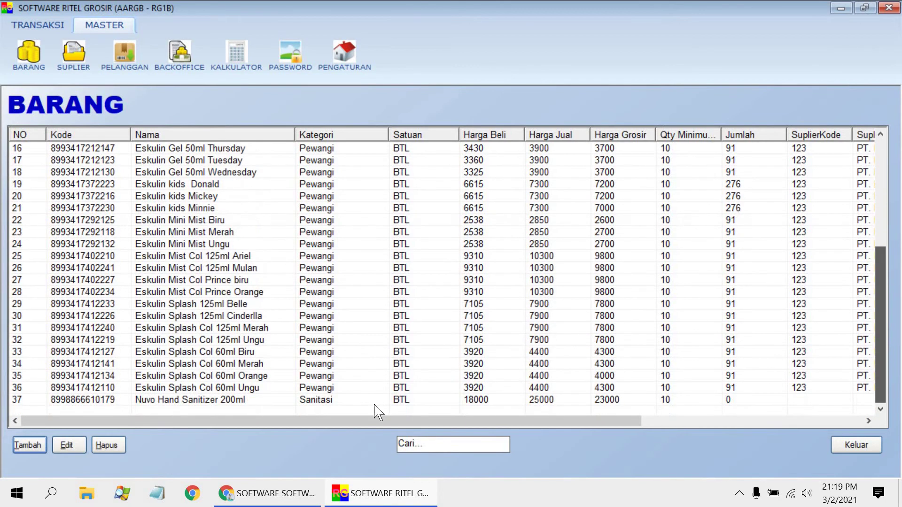
double_click(148, 404)
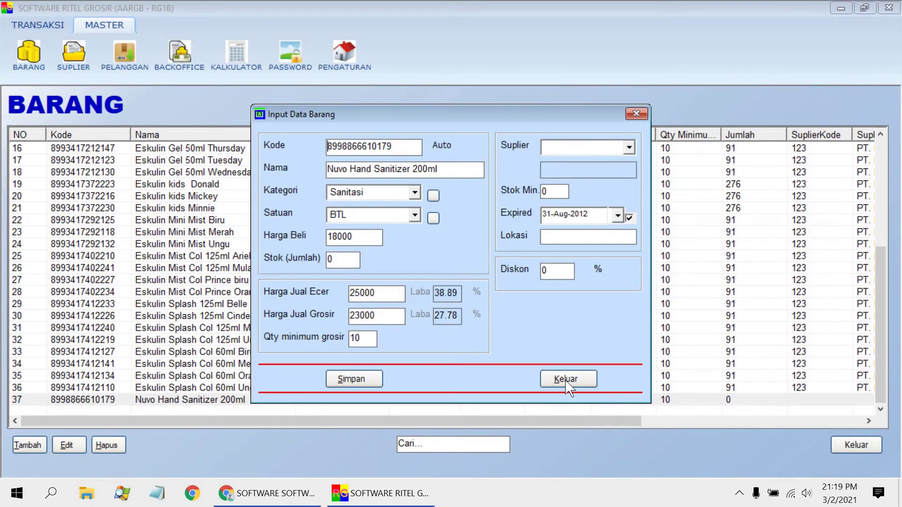
key("Escape")
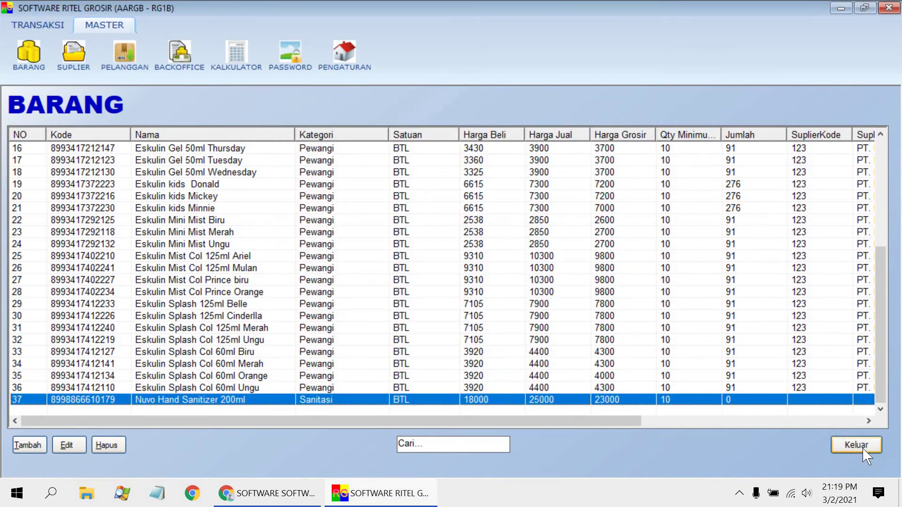
left_click(437, 441)
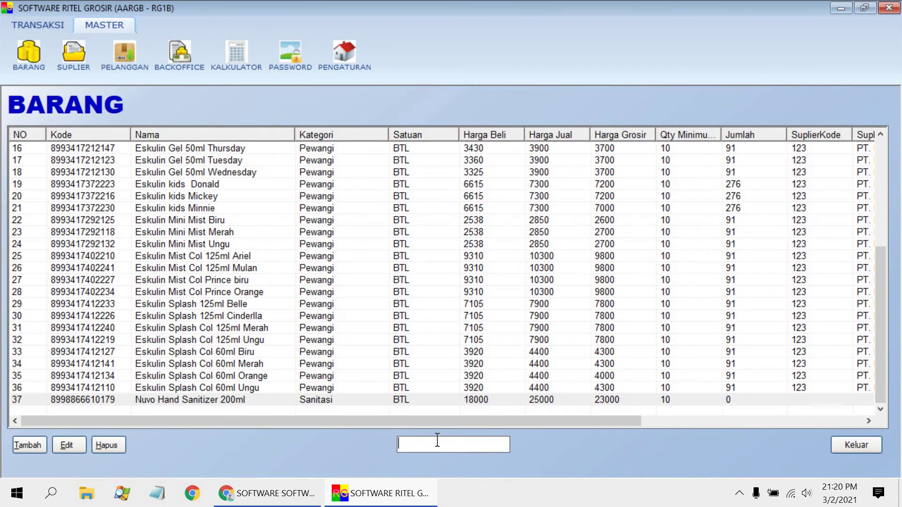
type("8998866610179")
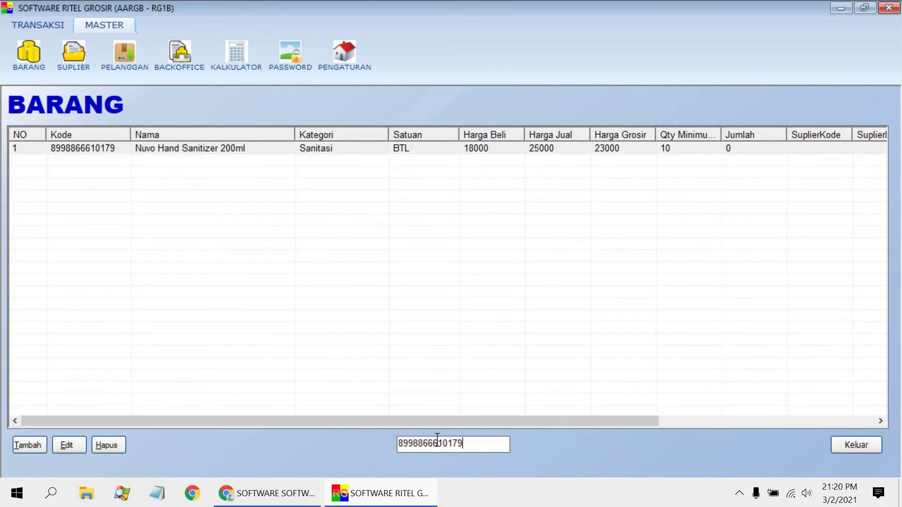
left_click(857, 447)
Reopen the Barang list, review the Nuvo Hand Sanitizer 200ml record, and close both the record and the list.
left_click(24, 75)
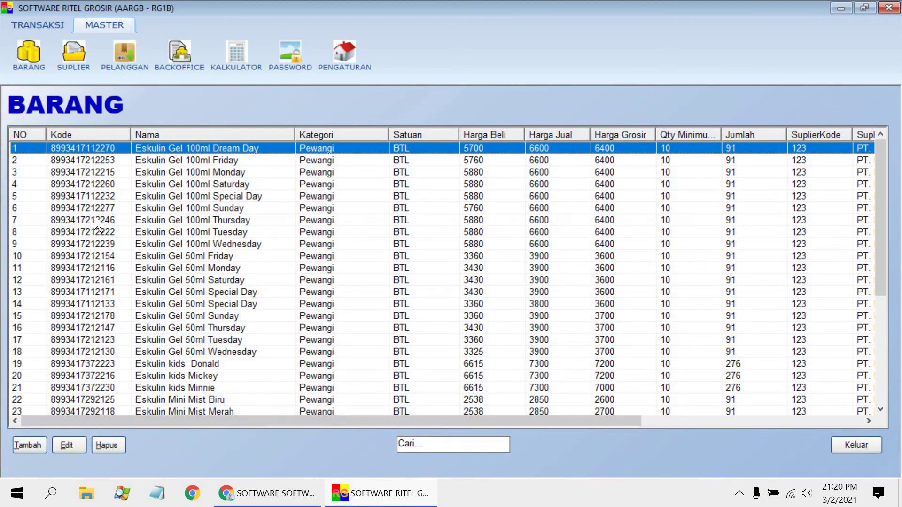
scroll(258, 313, "down", 5)
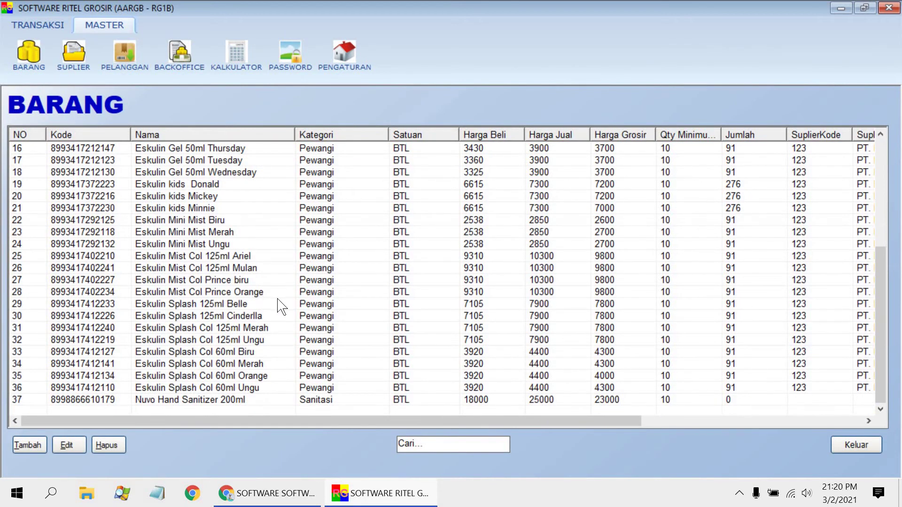
scroll(279, 300, "up", 5)
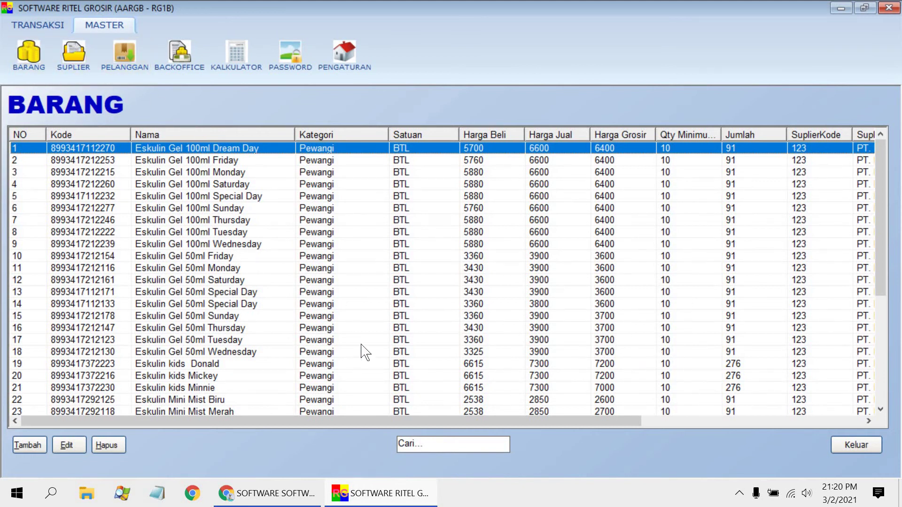
scroll(282, 376, "down", 5)
double_click(207, 400)
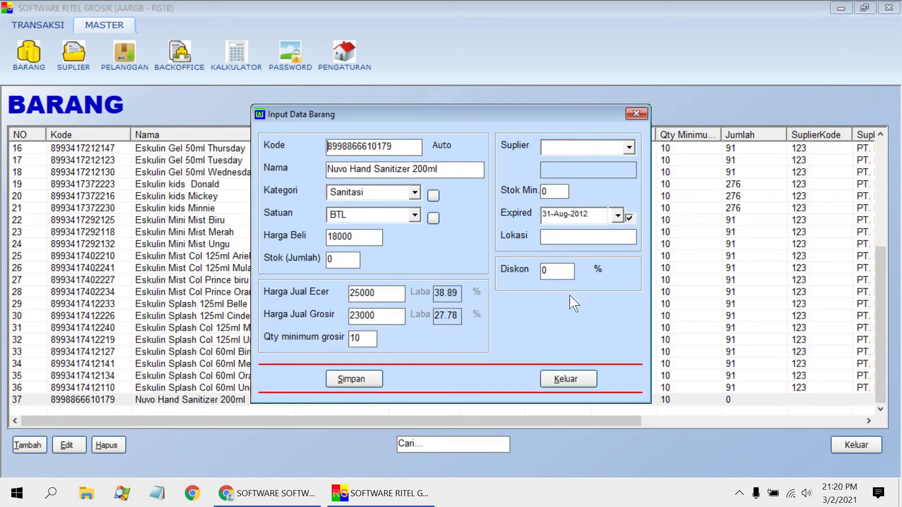
left_click(578, 379)
left_click(855, 445)
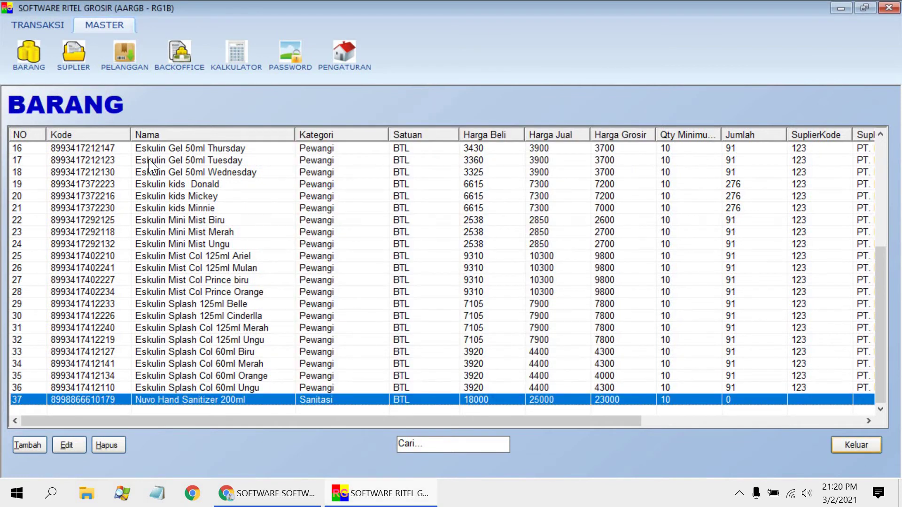
View the Suplier list and its blank new-supplier form, closing the form without entering data.
left_click(72, 55)
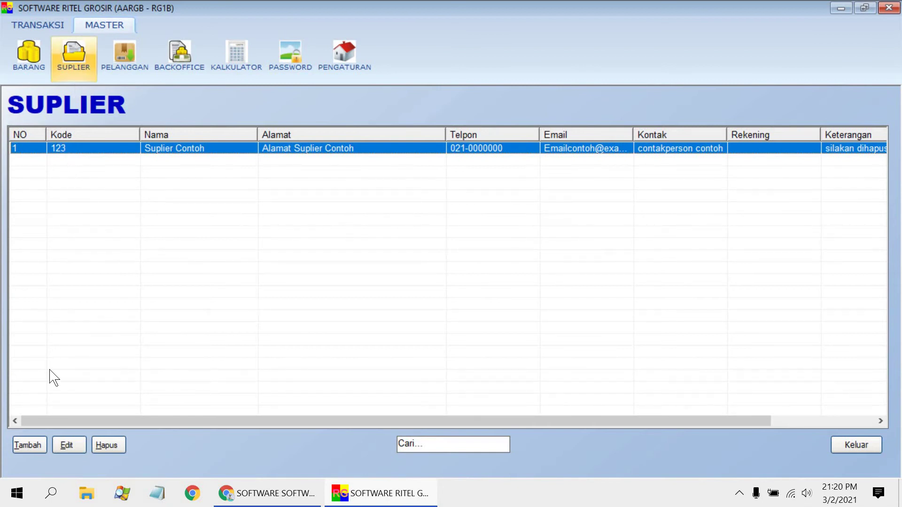
left_click(24, 446)
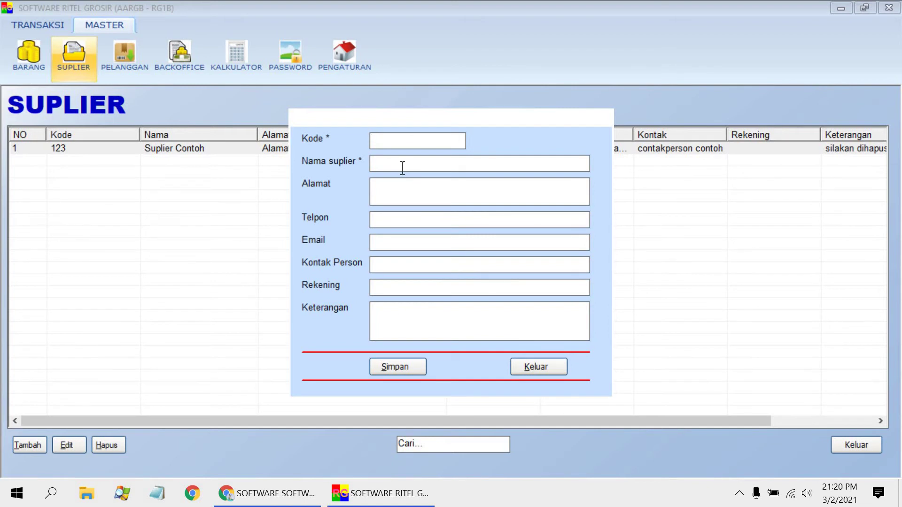
left_click(536, 367)
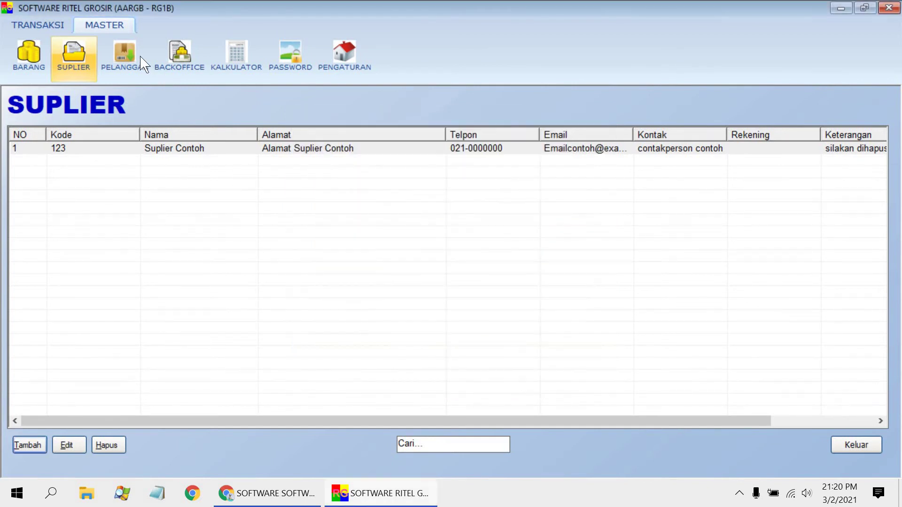
Start a new Pelanggan record with an automatic code, enter the customer's name, and fill address, phone and notes with "-".
left_click(135, 65)
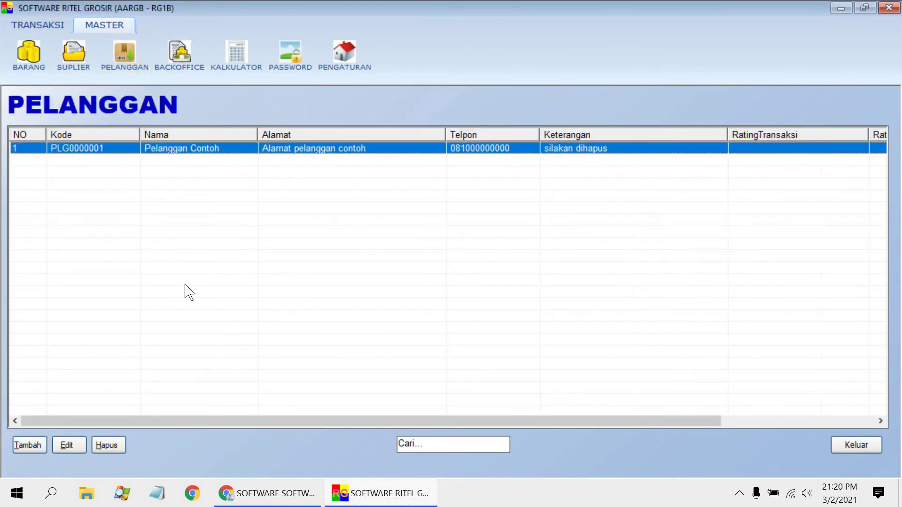
left_click(32, 450)
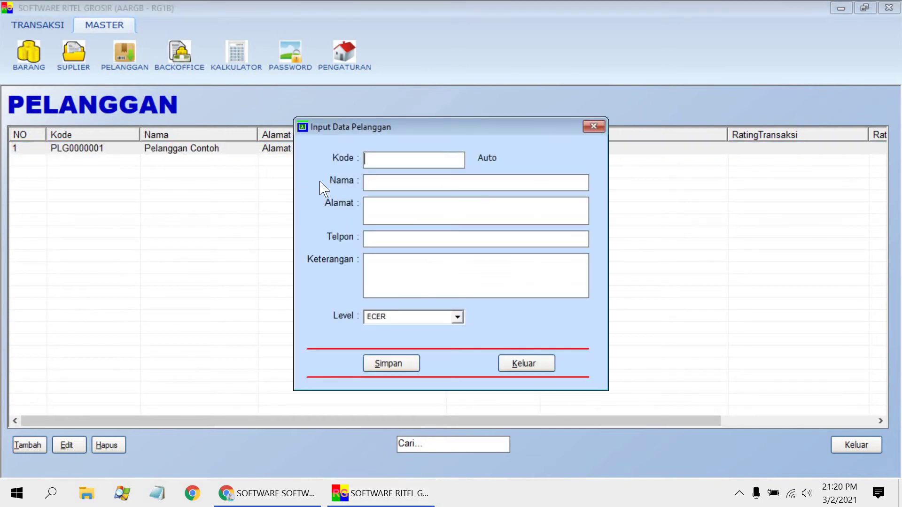
left_click(486, 158)
left_click(488, 162)
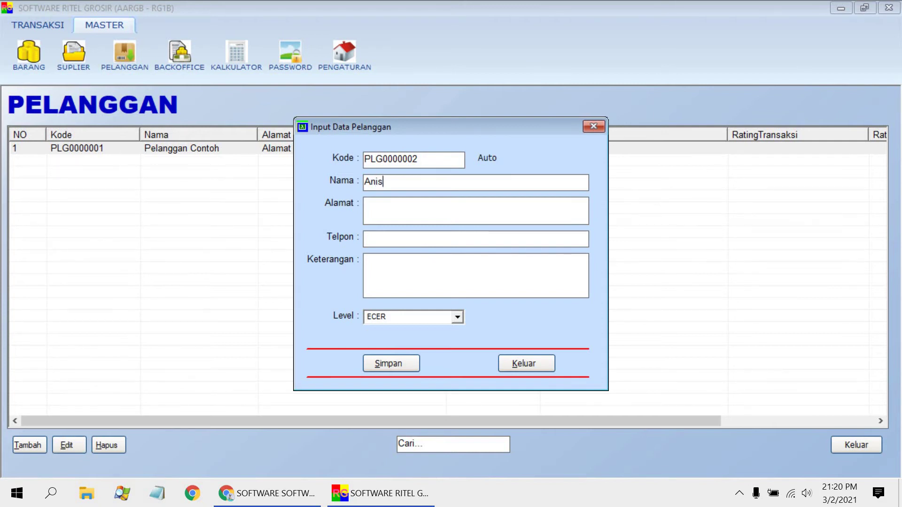
left_click(429, 203)
type("-")
left_click(404, 241)
type("-")
left_click(392, 284)
type("-")
Set the new customer's level to GROSIR, add the title Bu before the name, and save the record.
left_click(457, 317)
left_click(451, 341)
left_click(364, 181)
type("bu")
key("BackSpace")
key("BackSpace")
type("Bu")
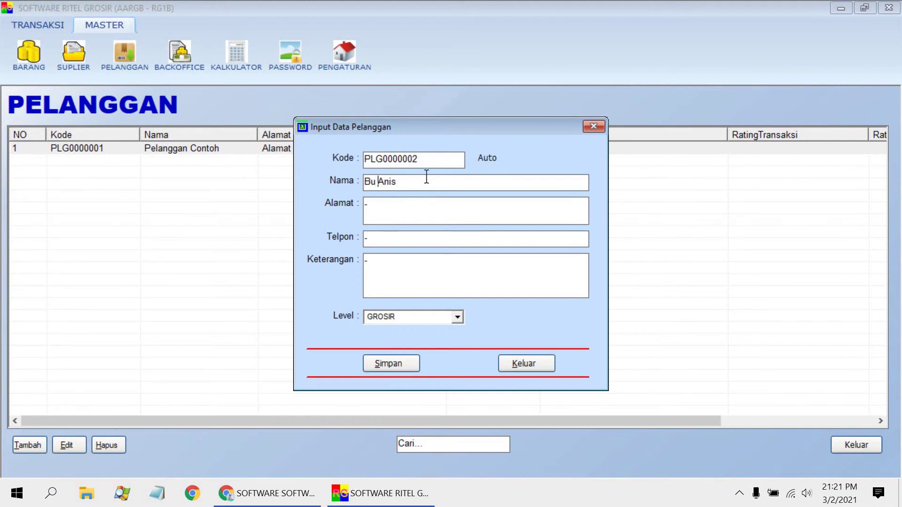
left_click(389, 365)
left_click(499, 293)
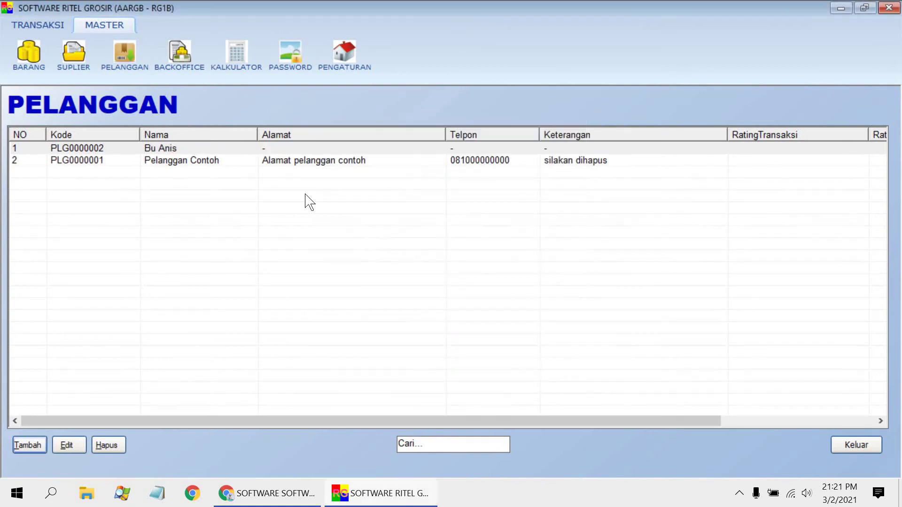
Review the level in the new customer's record and in the sample customer's record, and close the Pelanggan list.
left_click(195, 148)
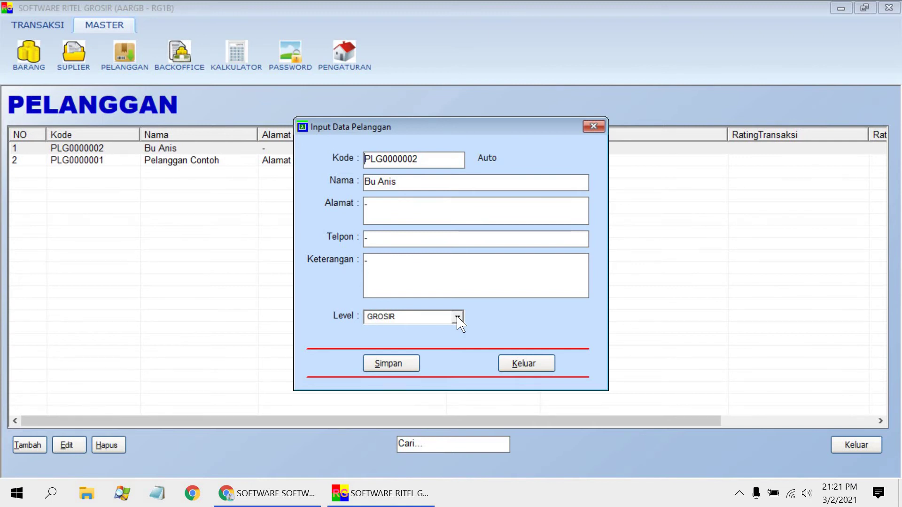
left_click(526, 364)
left_click(365, 166)
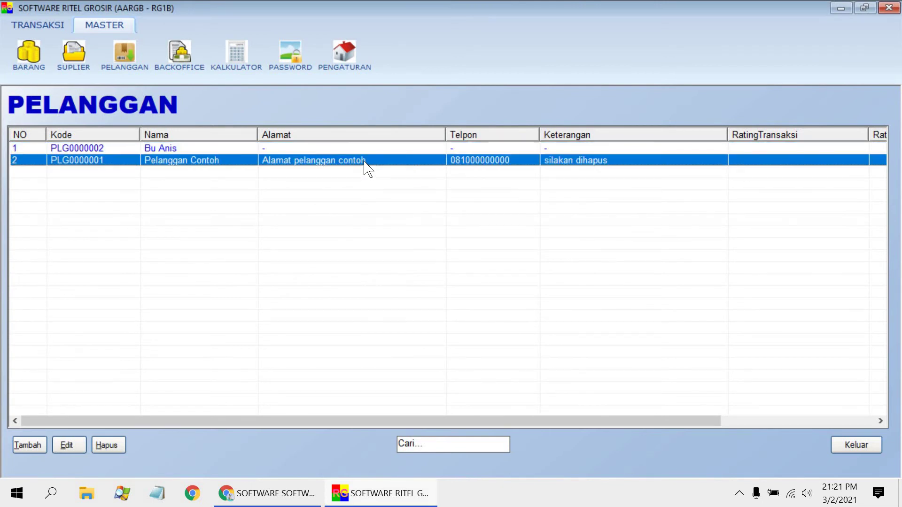
double_click(364, 161)
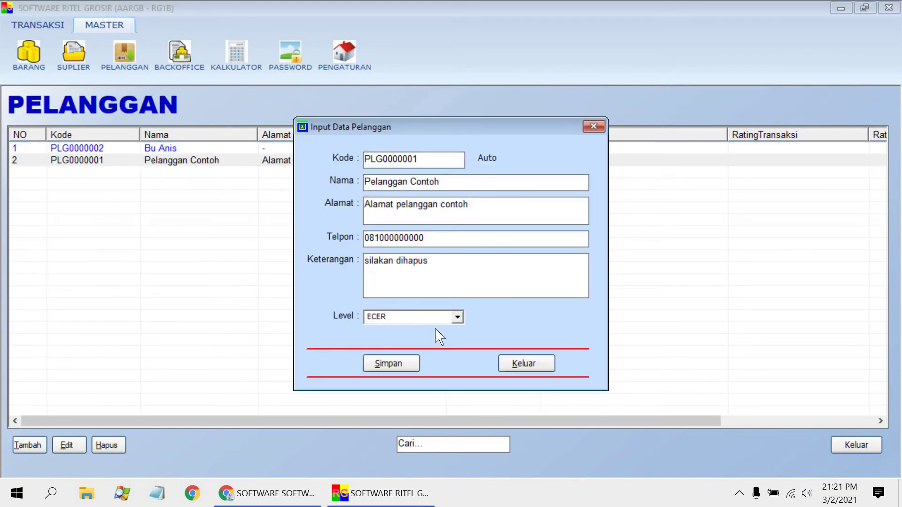
left_click(524, 355)
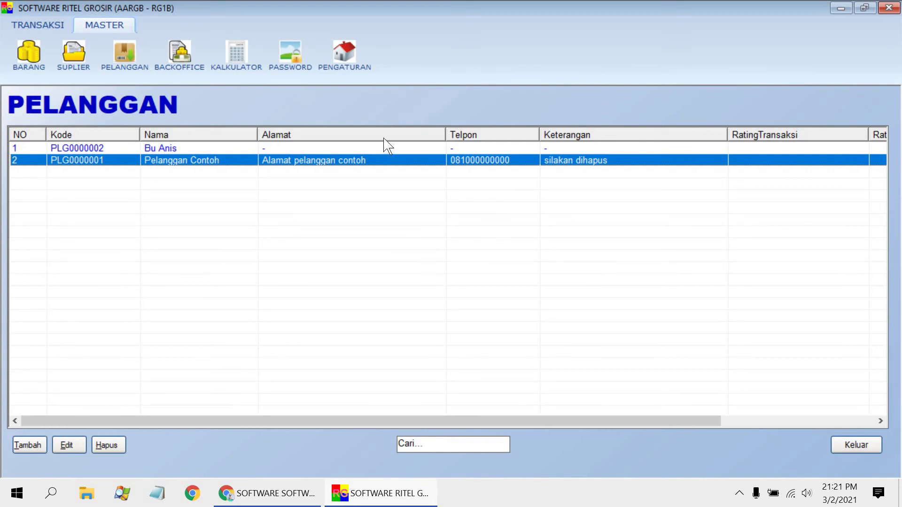
left_click(855, 445)
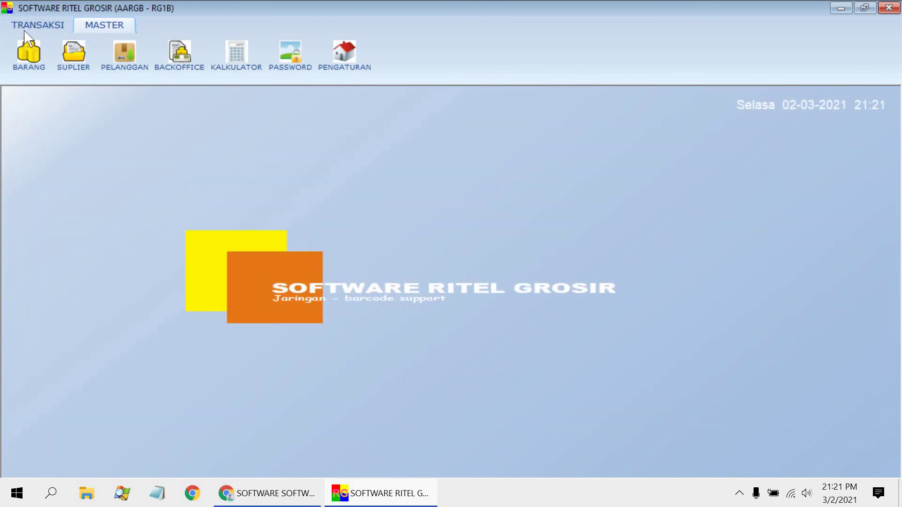
Start a cash purchase in Pembelian (Kasir) and pick Nuvo Hand Sanitizer 200ml from the item lookup.
left_click(29, 26)
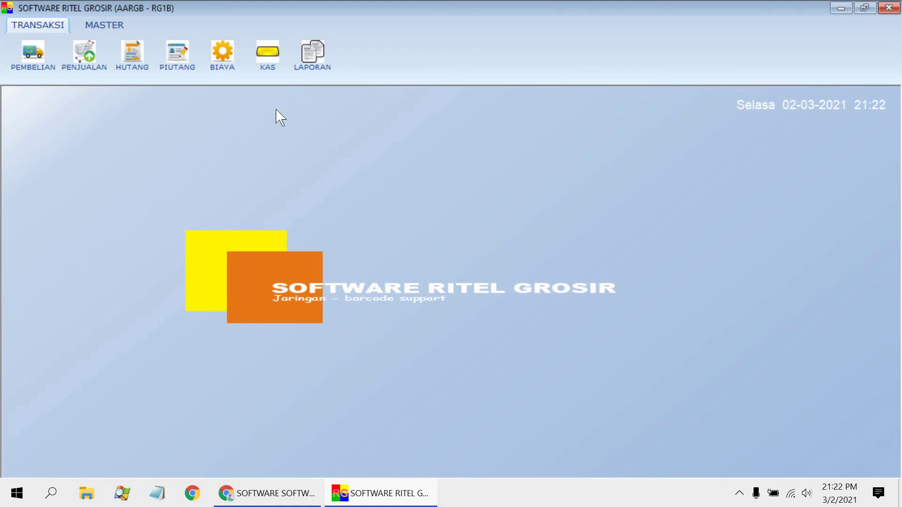
left_click(33, 68)
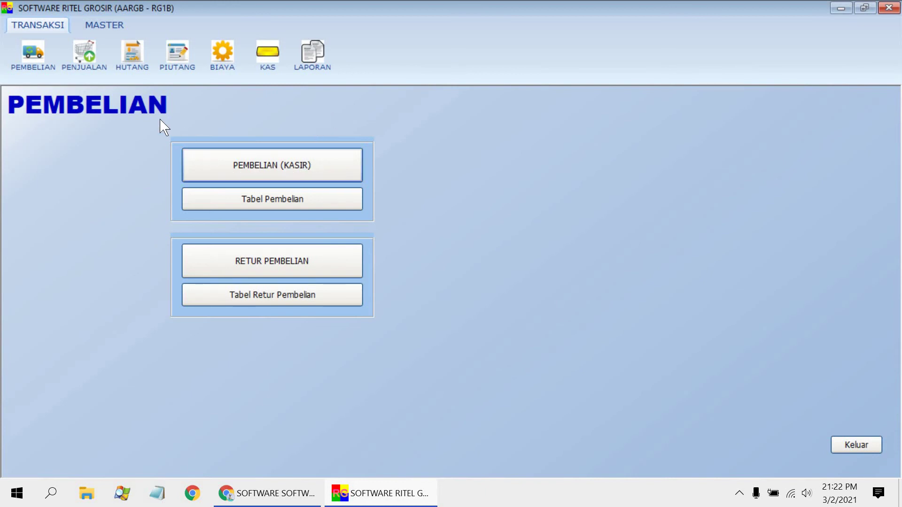
left_click(302, 165)
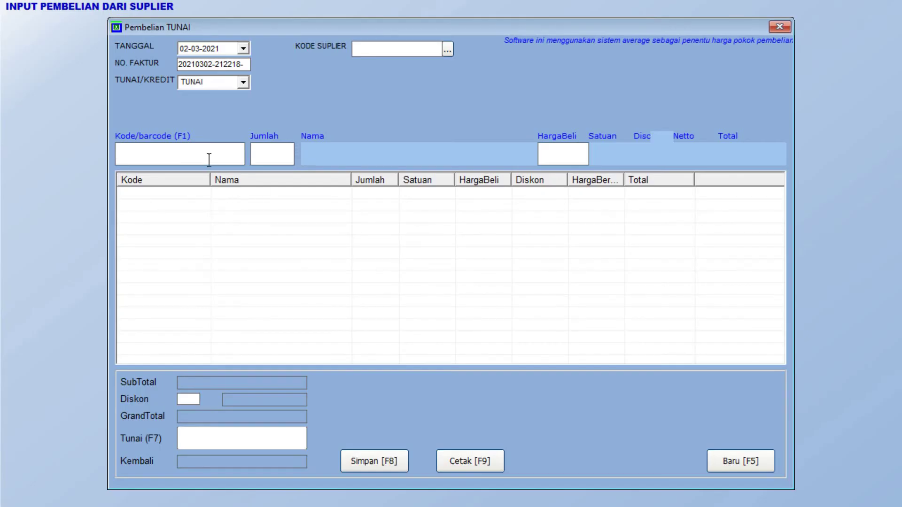
key("F1")
scroll(375, 230, "down", 6)
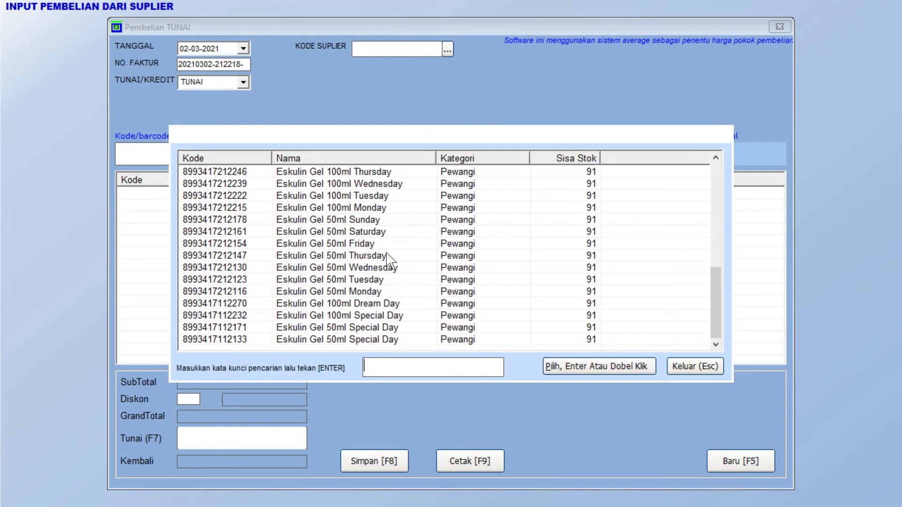
scroll(357, 223, "up", 6)
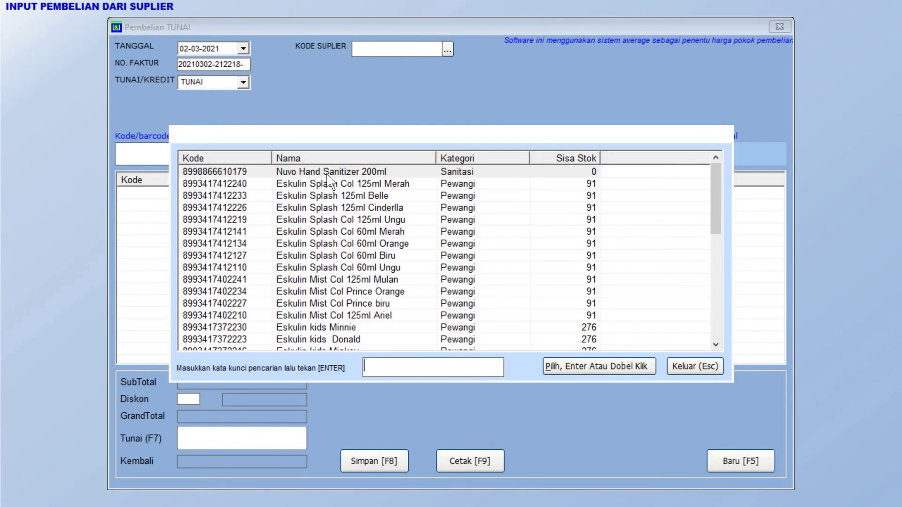
double_click(327, 173)
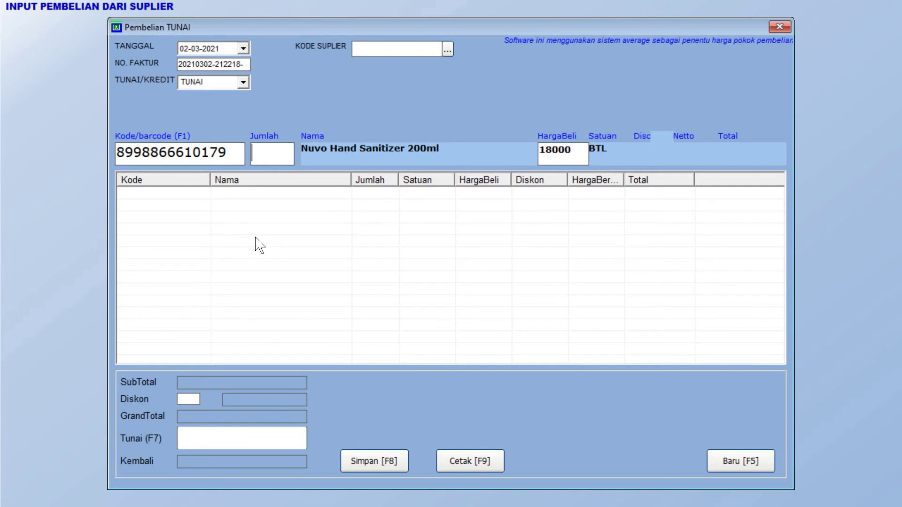
Add the item with quantity 50, enter a cash payment of 900000, and save the purchase.
type("50")
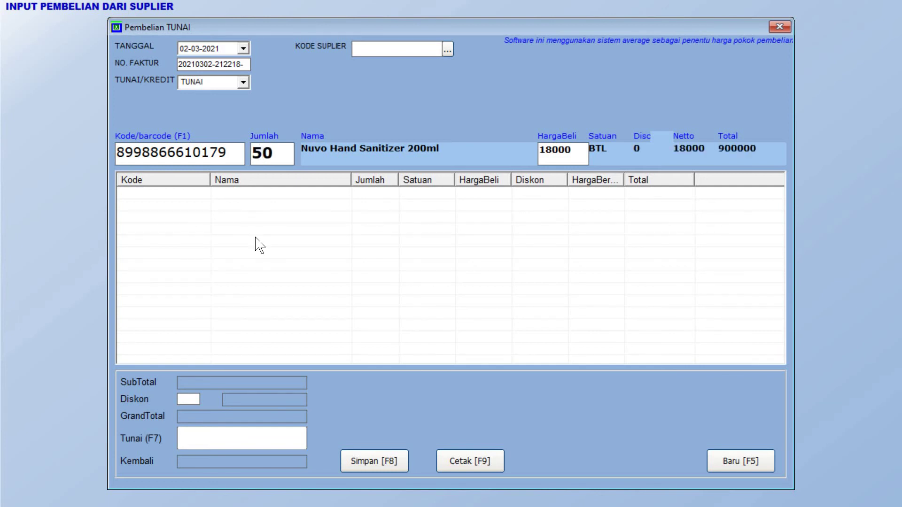
key("Return")
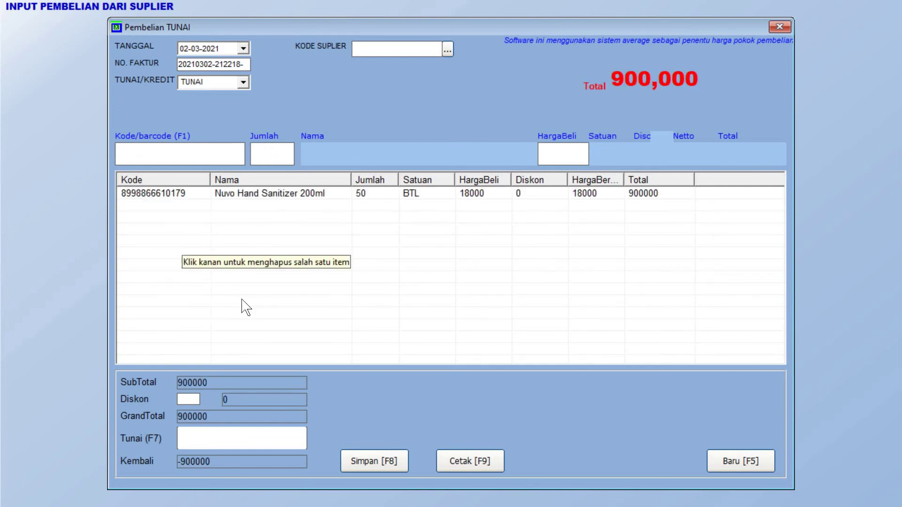
type("900000")
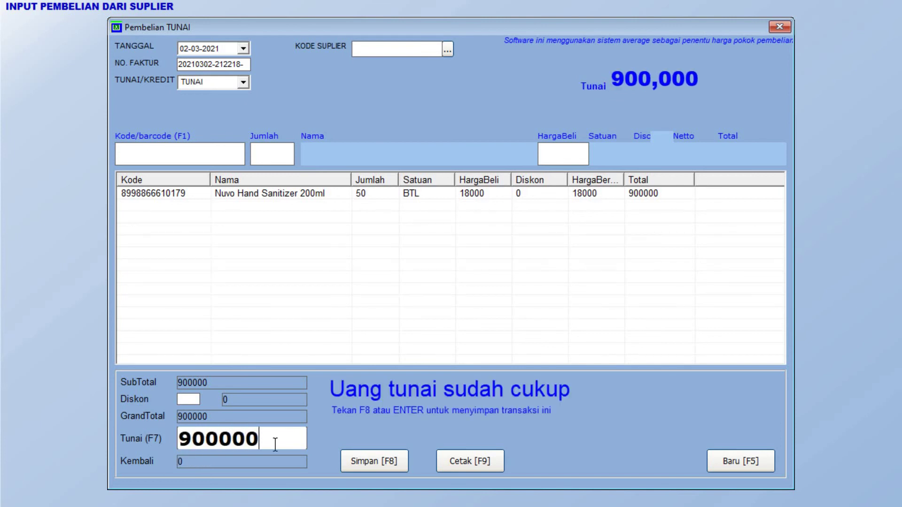
left_click(369, 469)
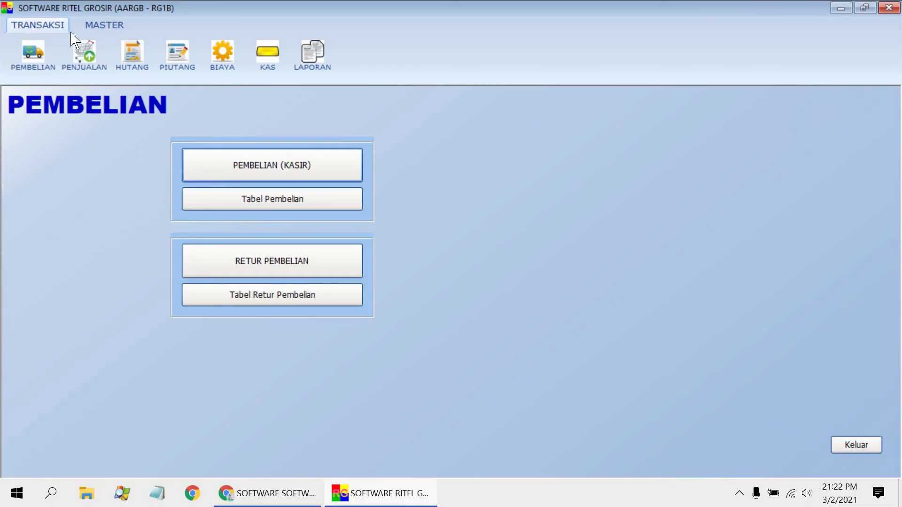
Check the stock quantity of Nuvo Hand Sanitizer 200ml in the Barang list.
left_click(103, 25)
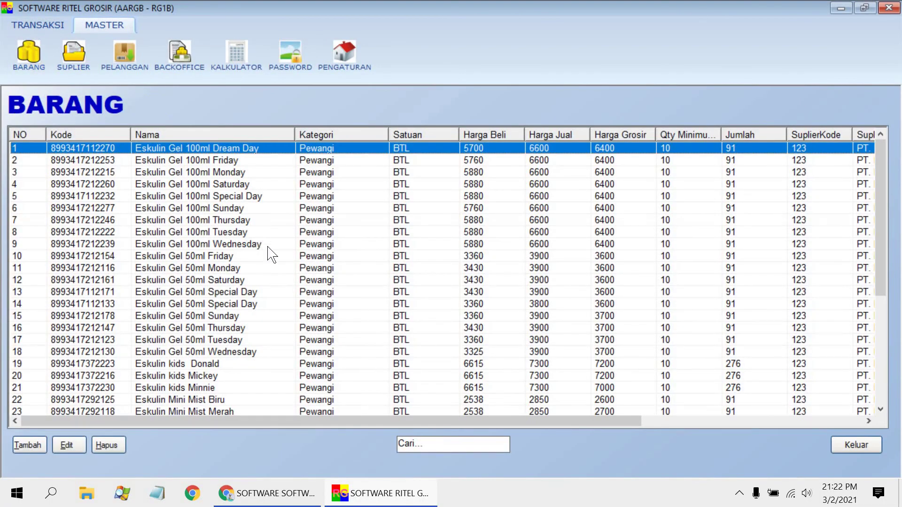
scroll(346, 354, "down", 5)
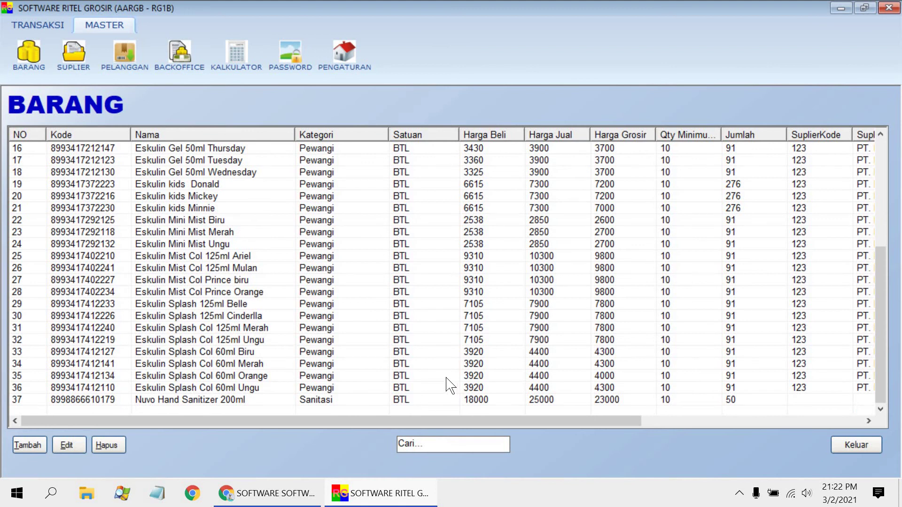
Review the stock and selling prices in the Nuvo Hand Sanitizer 200ml record, and close the Barang list.
double_click(221, 403)
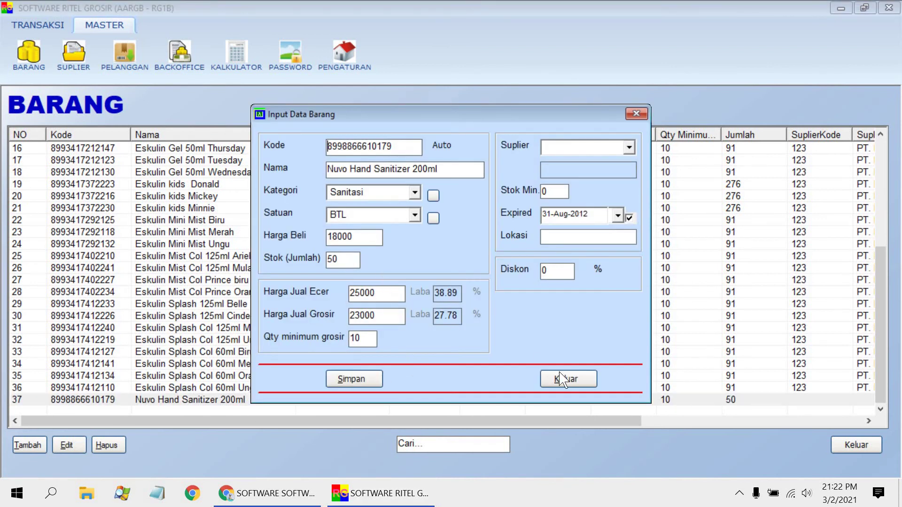
left_click(561, 380)
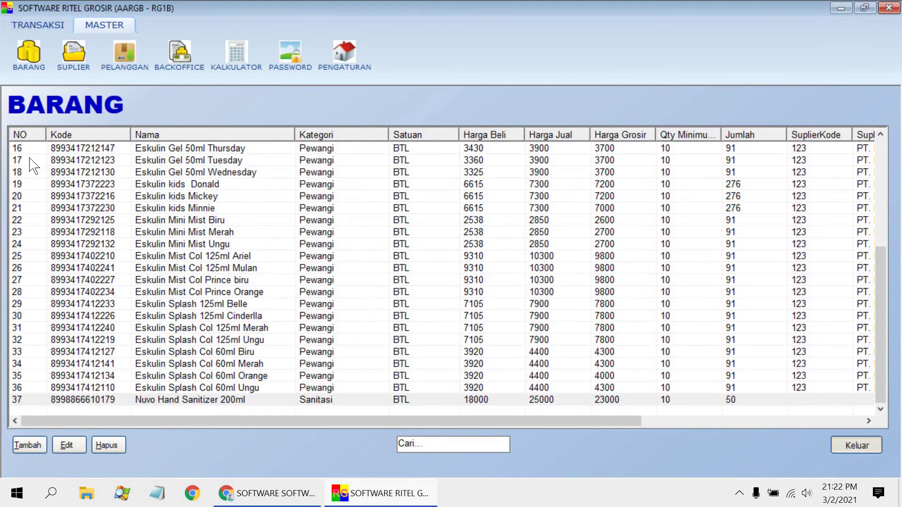
key("Escape")
Open a new cash sale in Penjualan (Kasir).
left_click(38, 27)
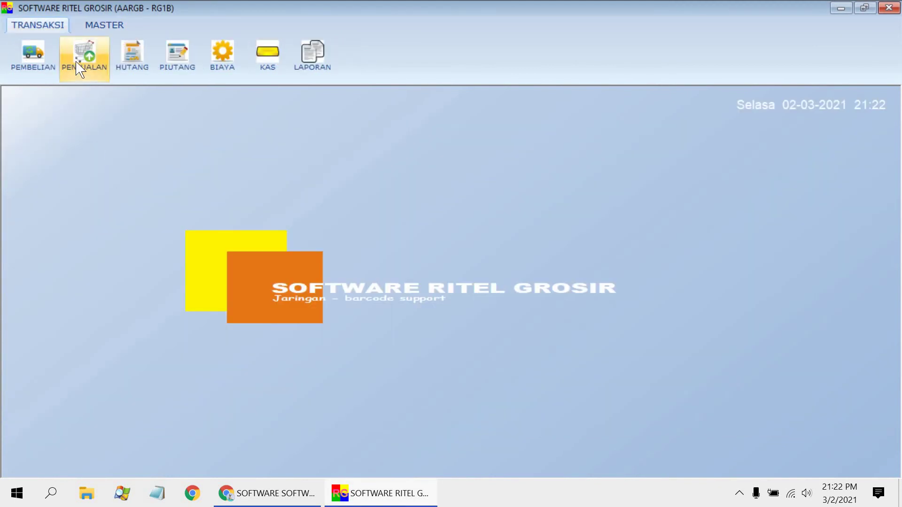
left_click(88, 68)
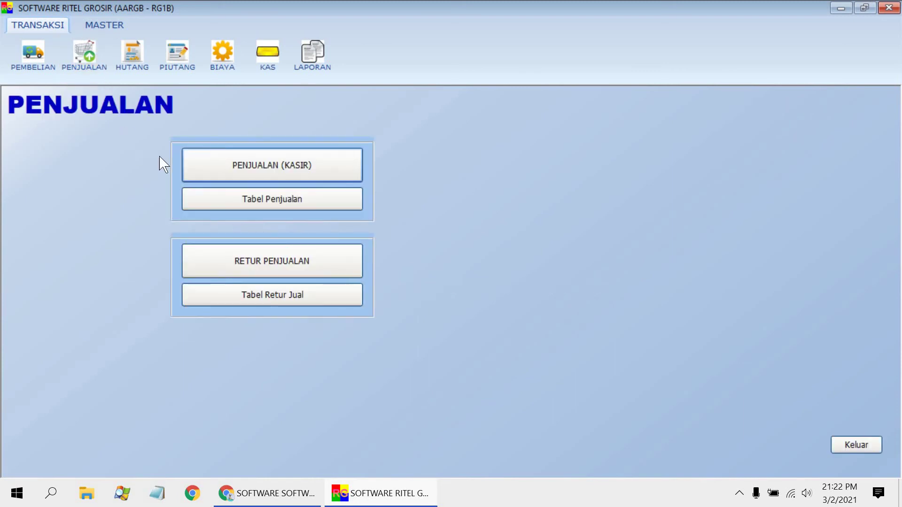
left_click(322, 160)
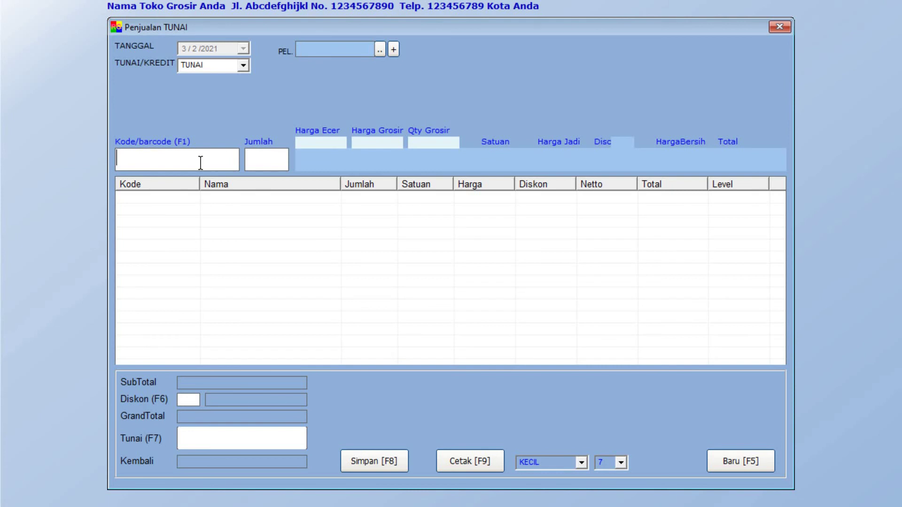
Try Nuvo Hand Sanitizer 200ml at quantities 1 and 10 for the GROSIR-level customer, and clear the sale form.
left_click(379, 51)
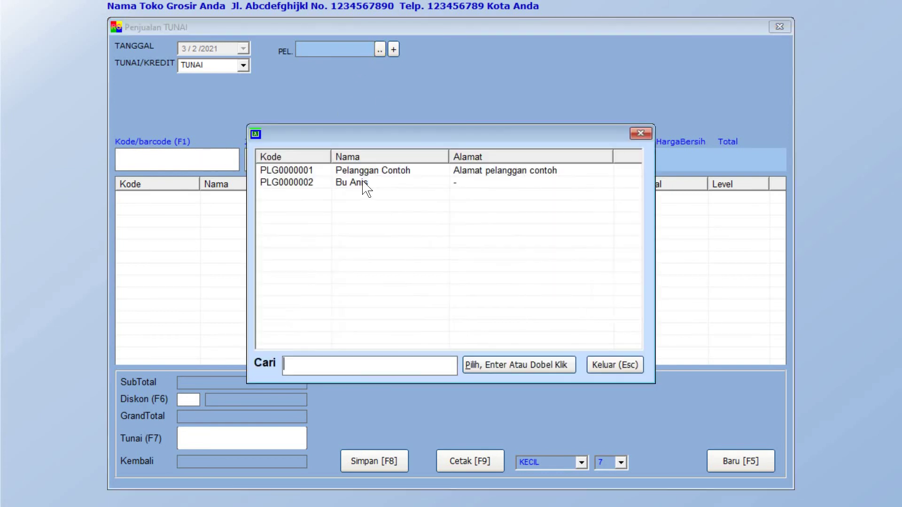
double_click(356, 186)
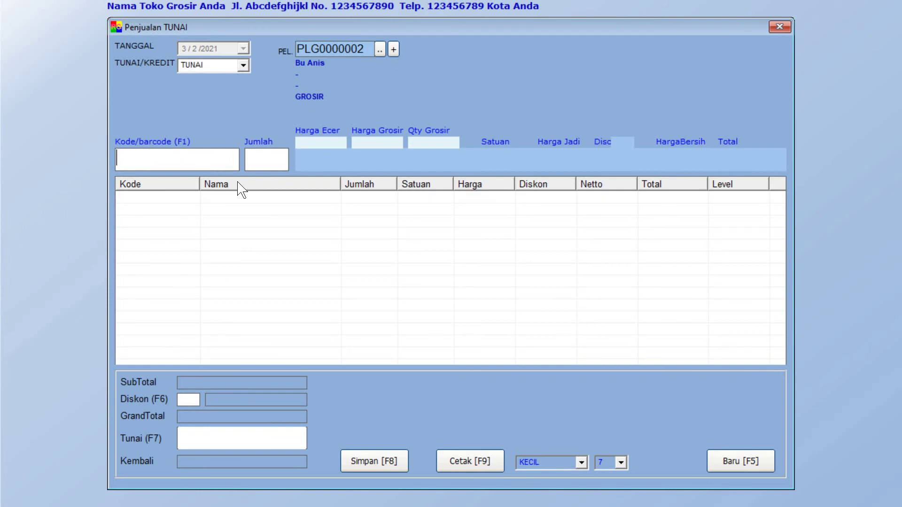
key("F1")
key("Return")
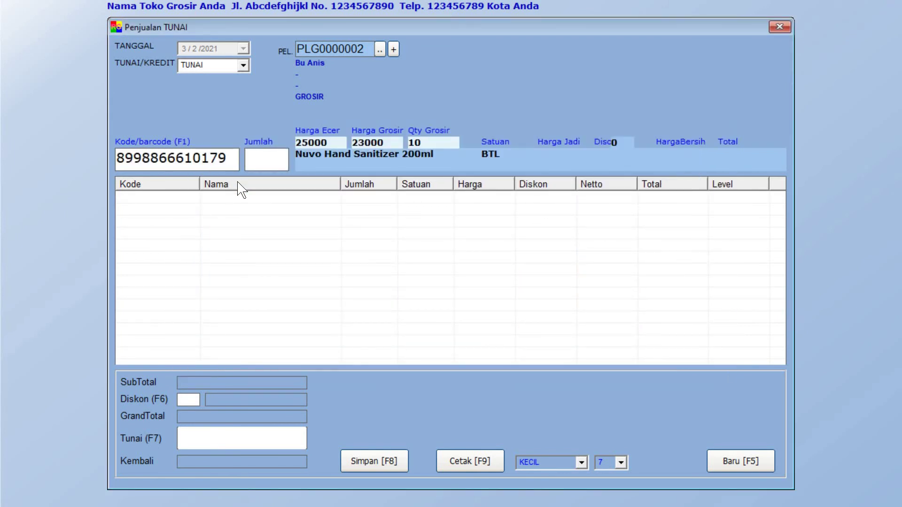
type("1")
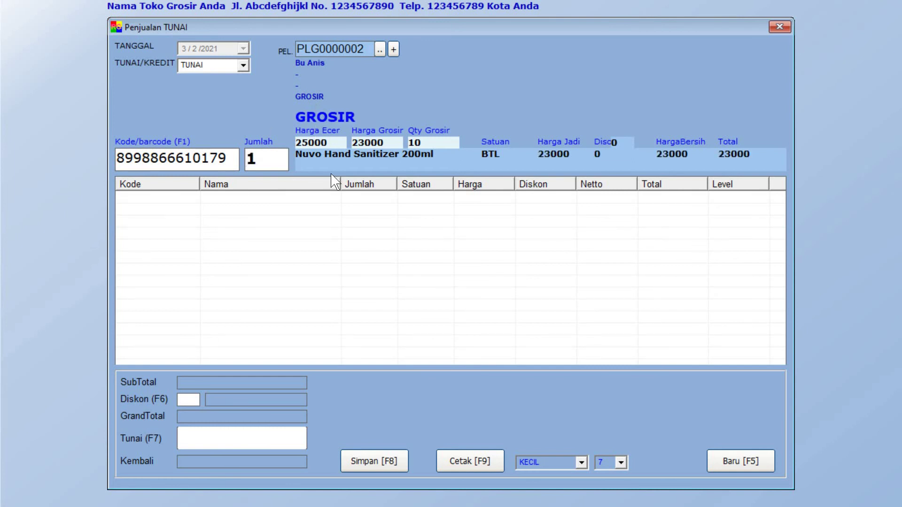
type("0")
key("F5")
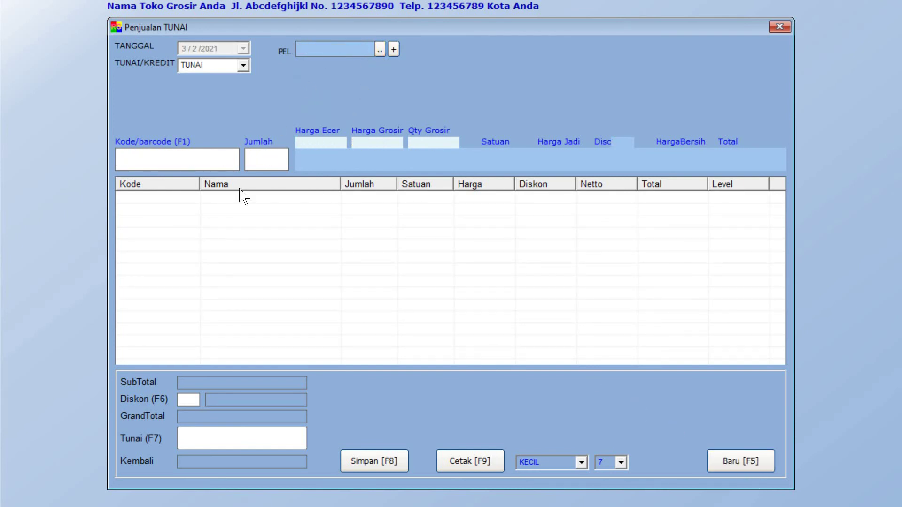
Pick Nuvo Hand Sanitizer 200ml from the item lookup for a sale without a selected customer.
key("Return")
key("Down")
key("Return")
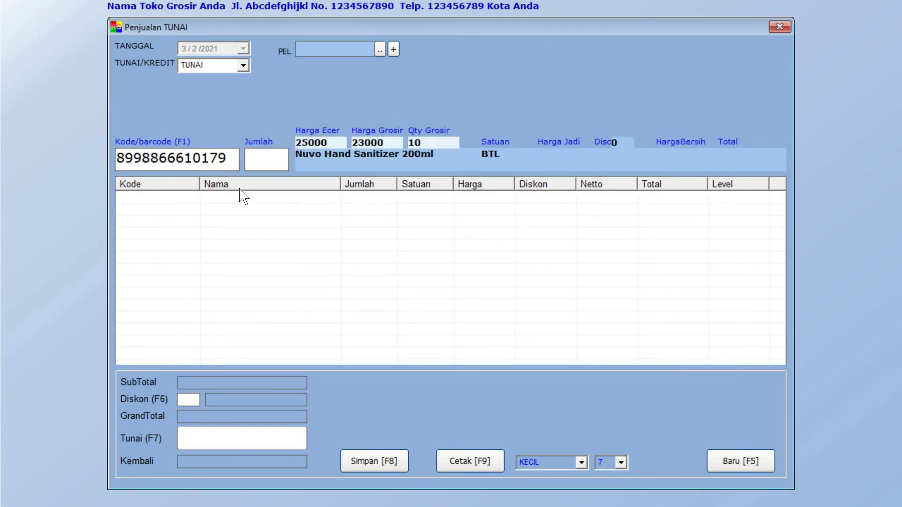
Test how the price level responds to quantities 1, 10, 9 and 20, and empty the quantity again.
type("1")
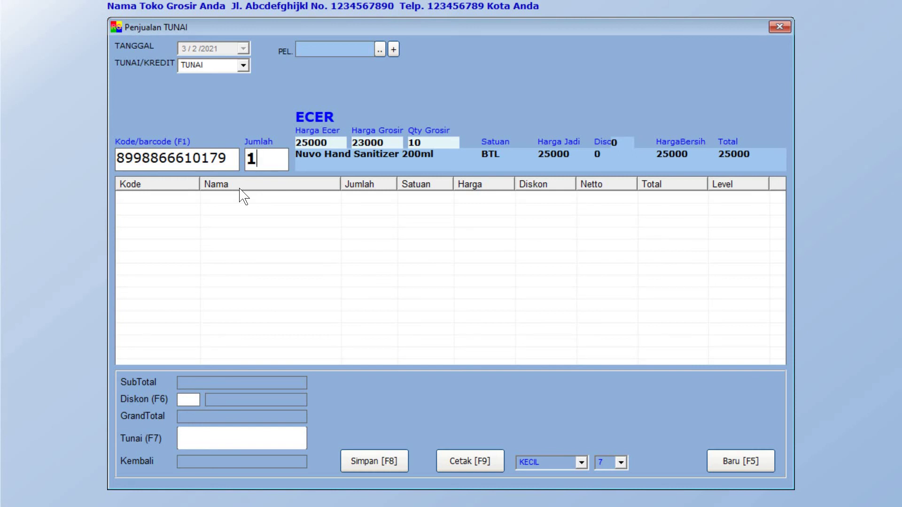
type("0")
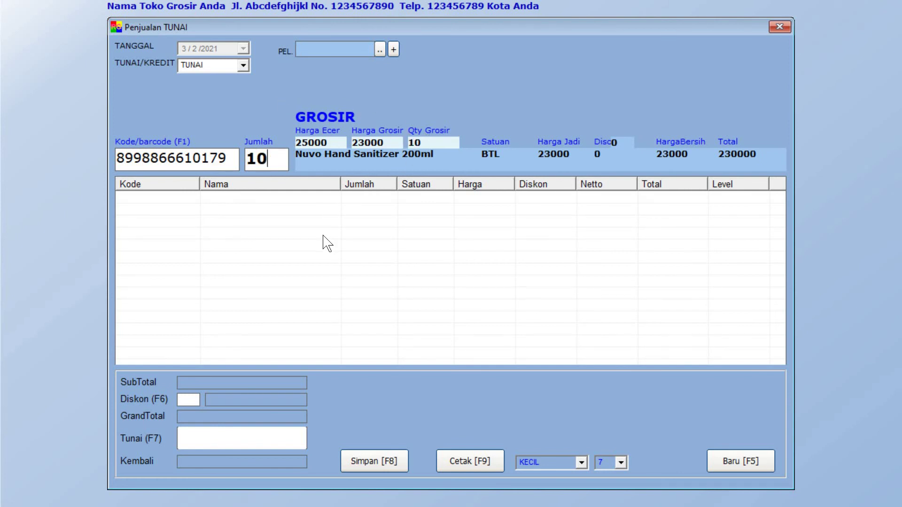
key("BackSpace")
key("BackSpace")
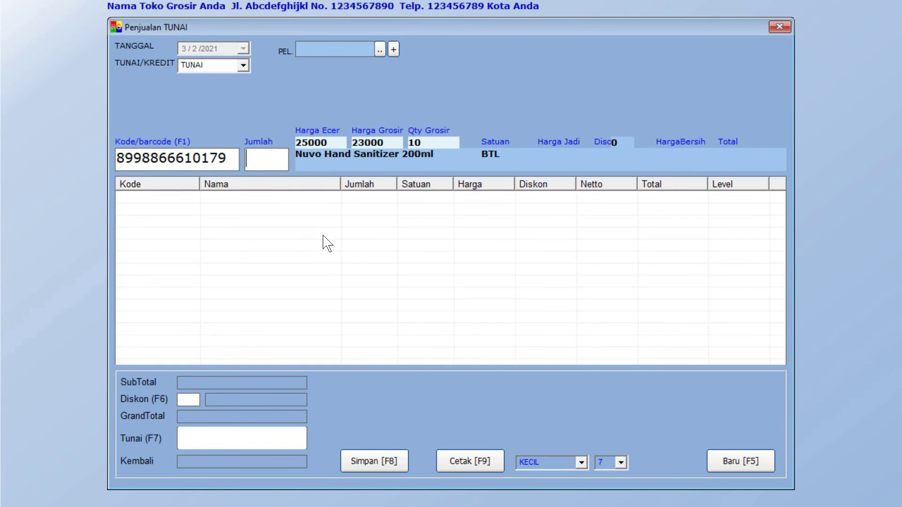
type("9")
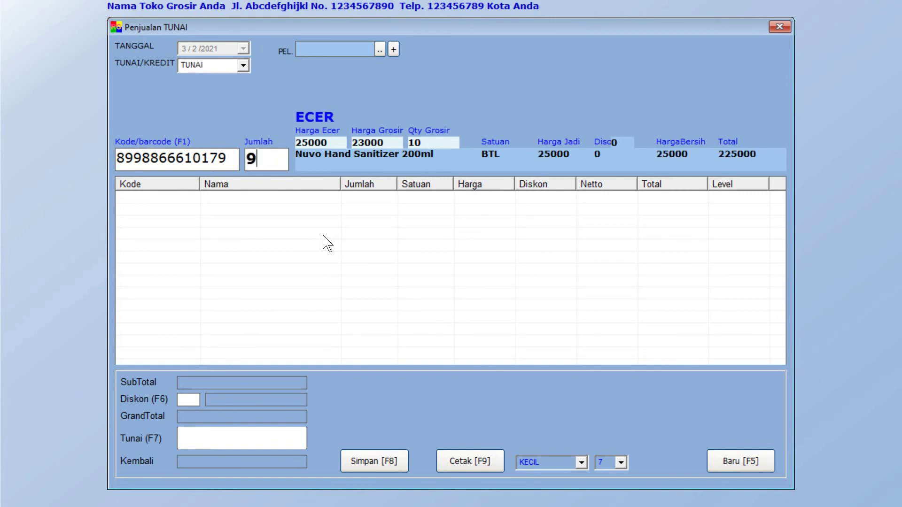
key("BackSpace")
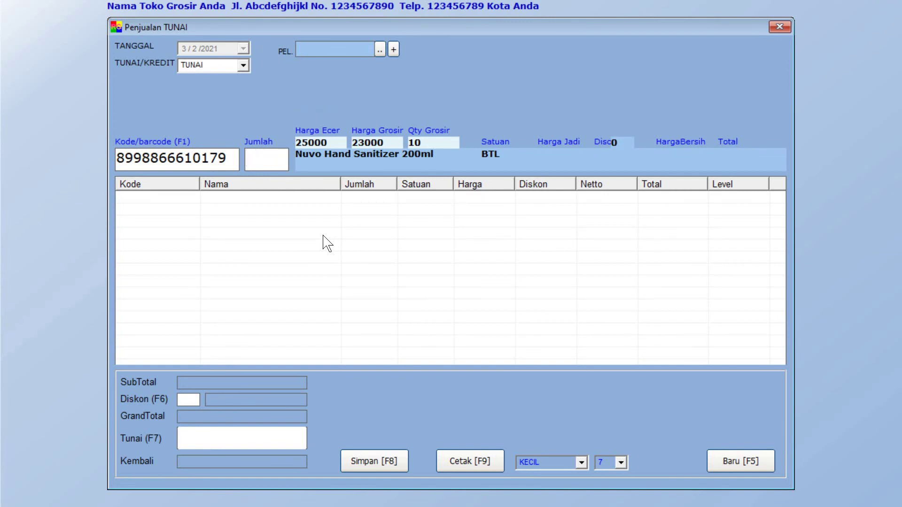
type("10")
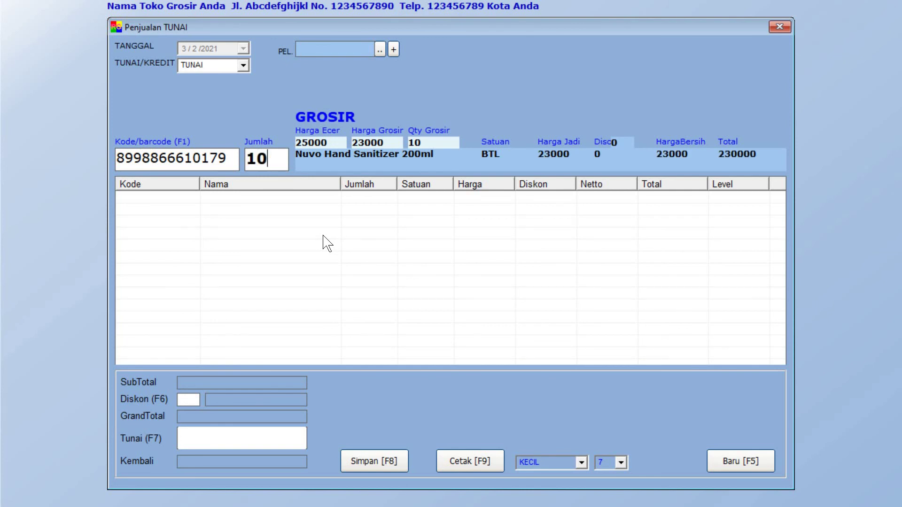
key("BackSpace")
key("BackSpace")
type("20")
key("BackSpace")
key("BackSpace")
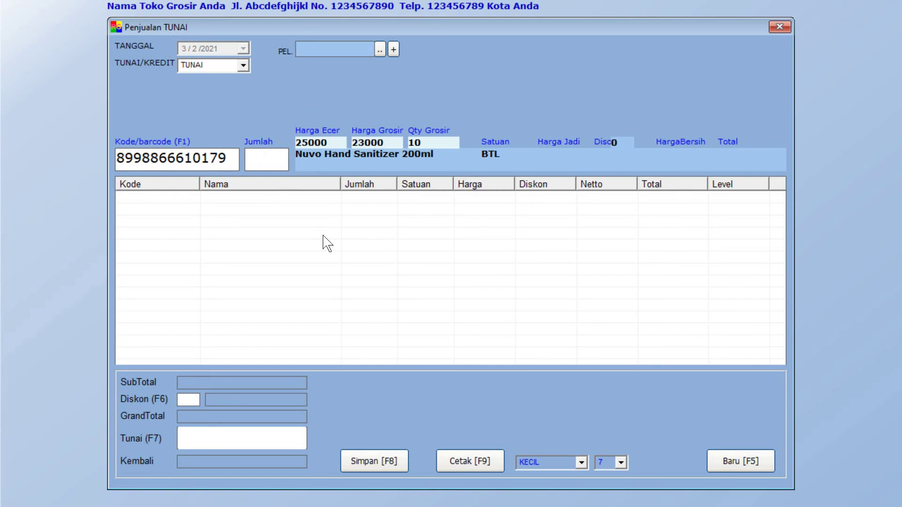
Set the quantity to 12 and add the item to the sale, accepting it despite its expiry date.
type("12")
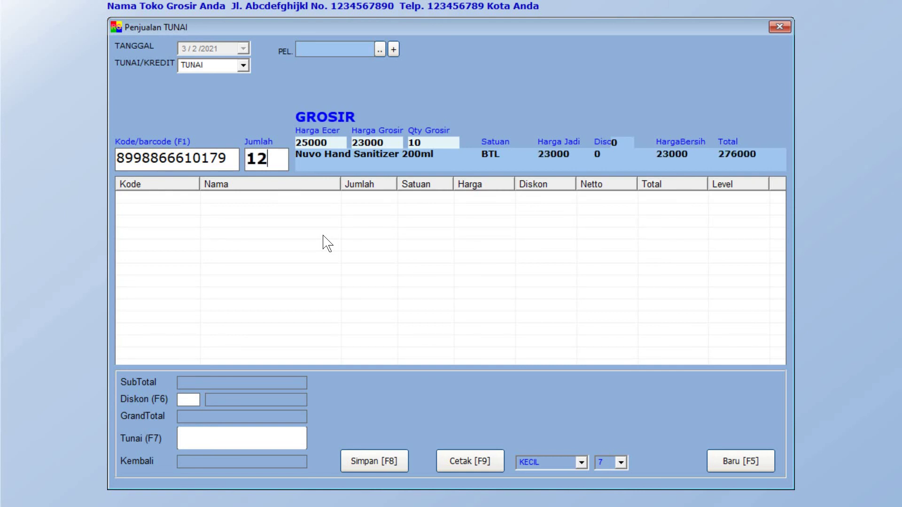
key("Return")
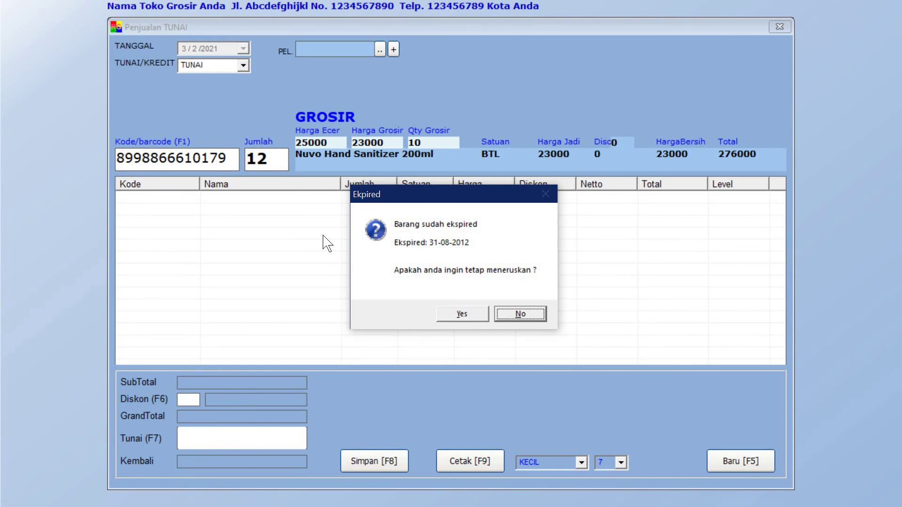
key("Left")
key("Return")
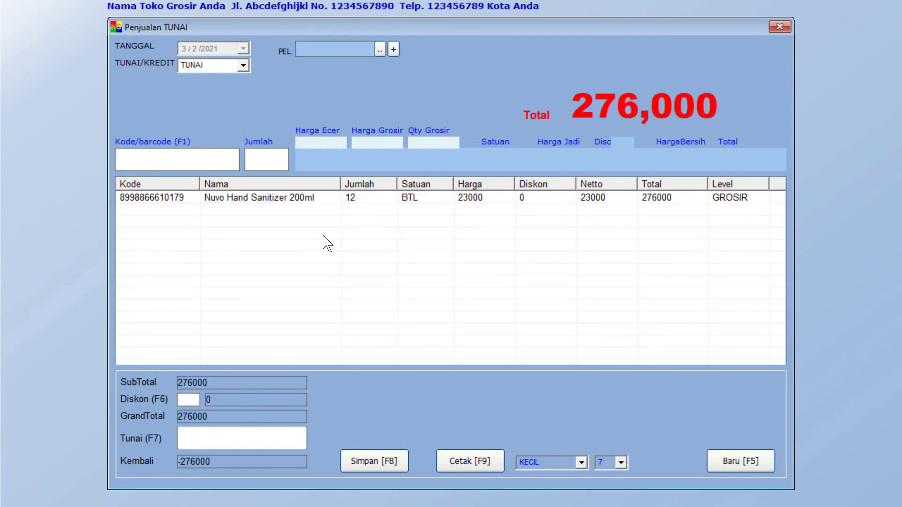
Enter a cash payment of 280000, save the sale, and close Penjualan.
left_click(273, 433)
type("280000")
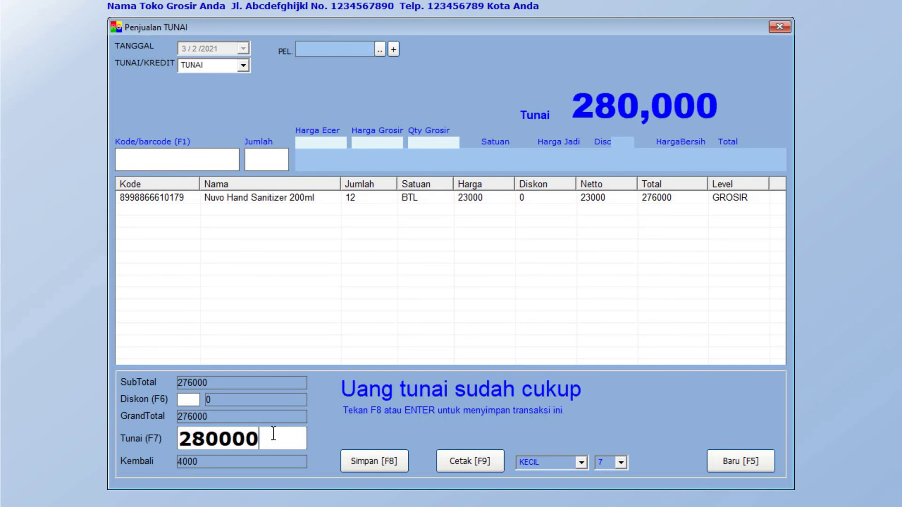
left_click(366, 468)
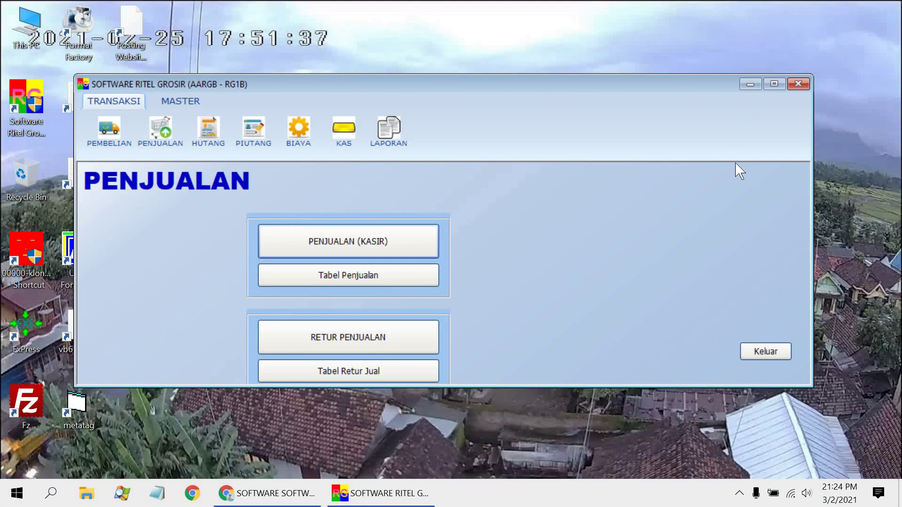
left_click(774, 83)
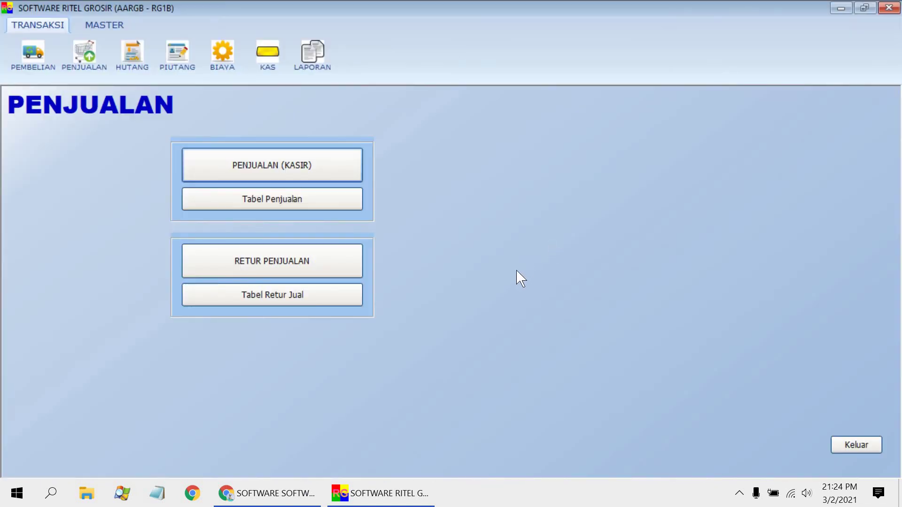
left_click(856, 444)
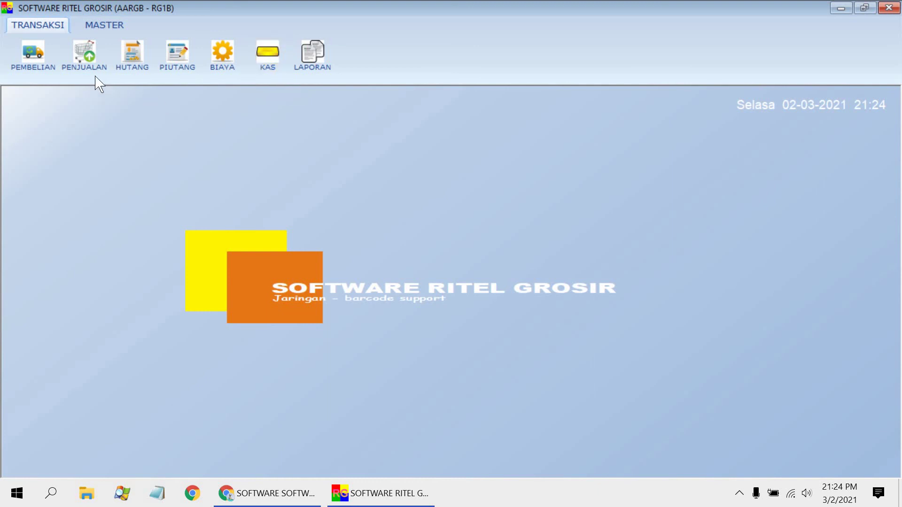
Examine the sale and purchase entries in the Kas cash flow list.
left_click(277, 70)
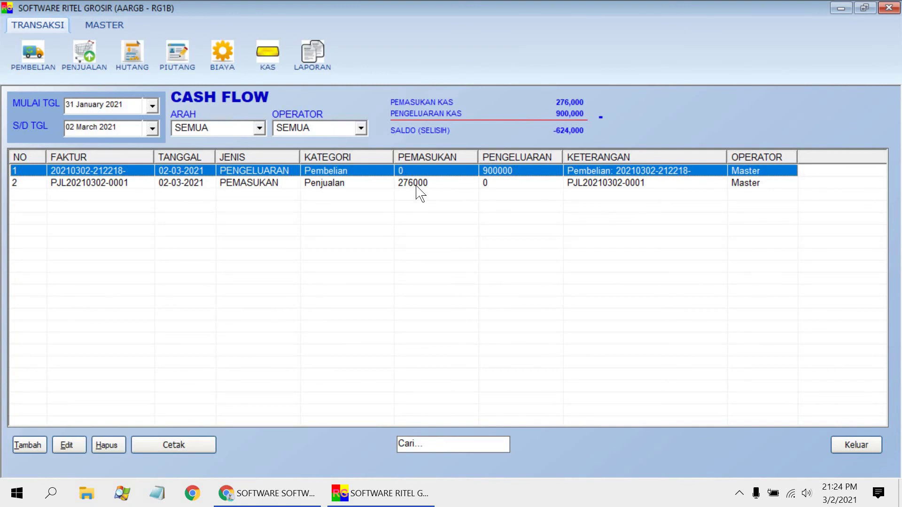
left_click(468, 184)
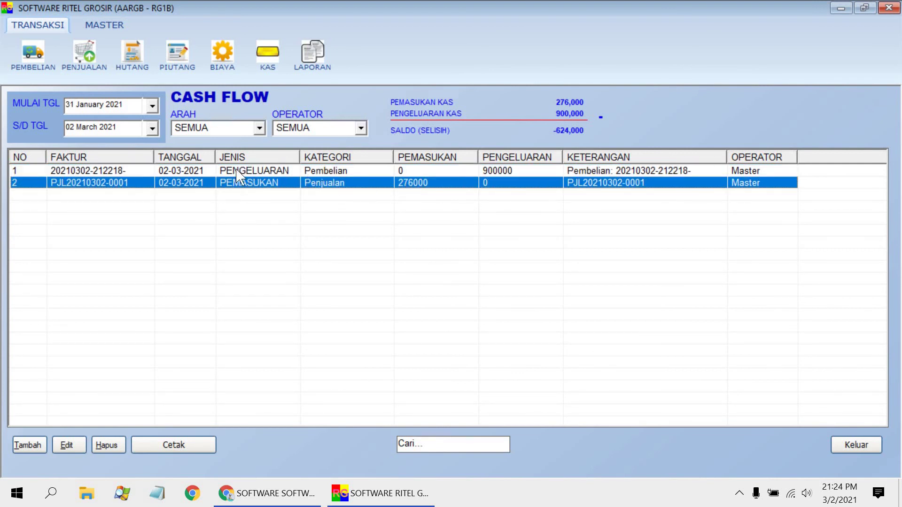
left_click(307, 173)
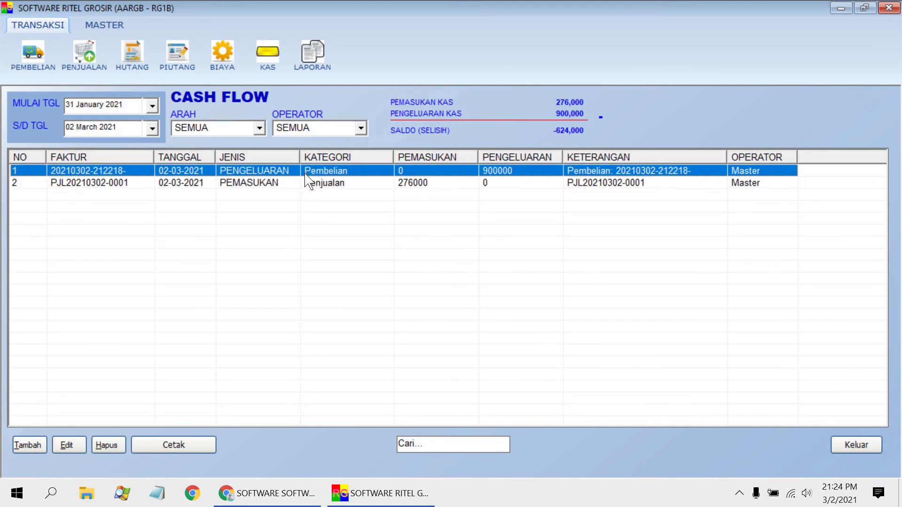
Check the Eskulin Gel 100ml Dream Day record and the remaining Nuvo Hand Sanitizer 200ml stock in Barang, and return to the transactions.
left_click(106, 26)
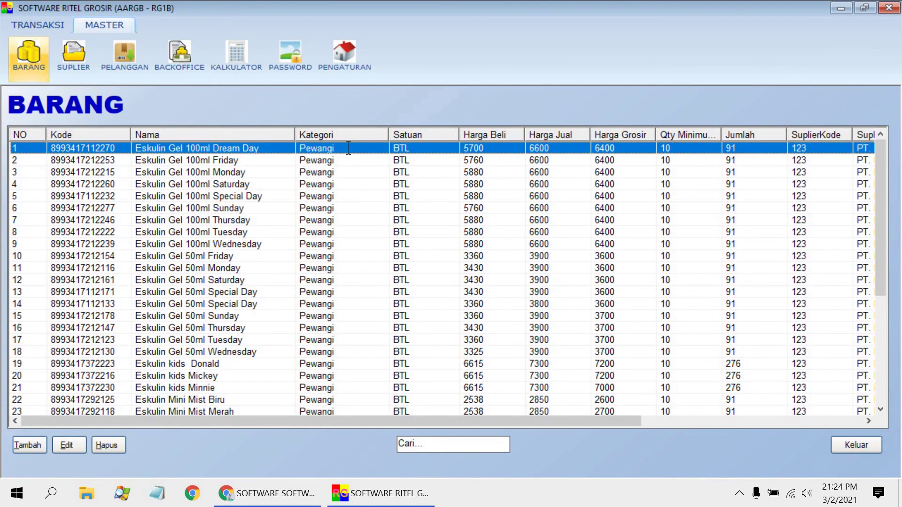
double_click(348, 148)
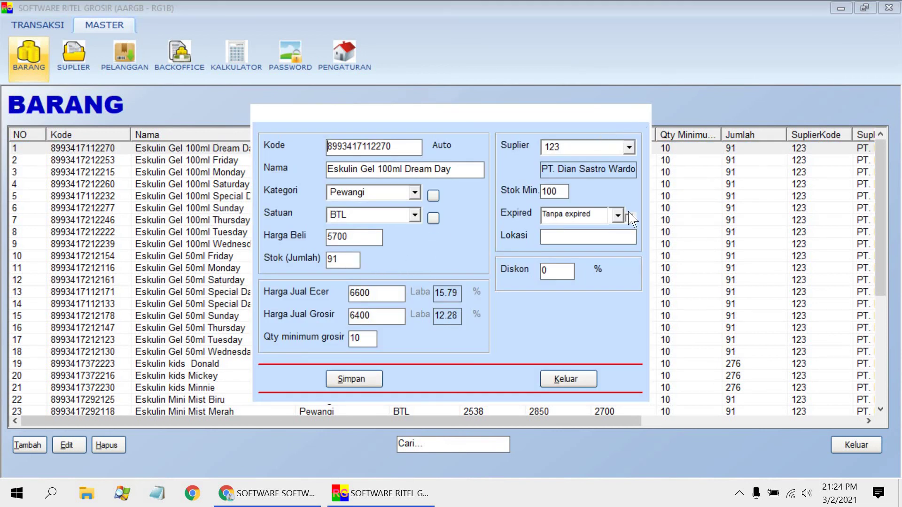
left_click(590, 385)
scroll(273, 404, "down", 1)
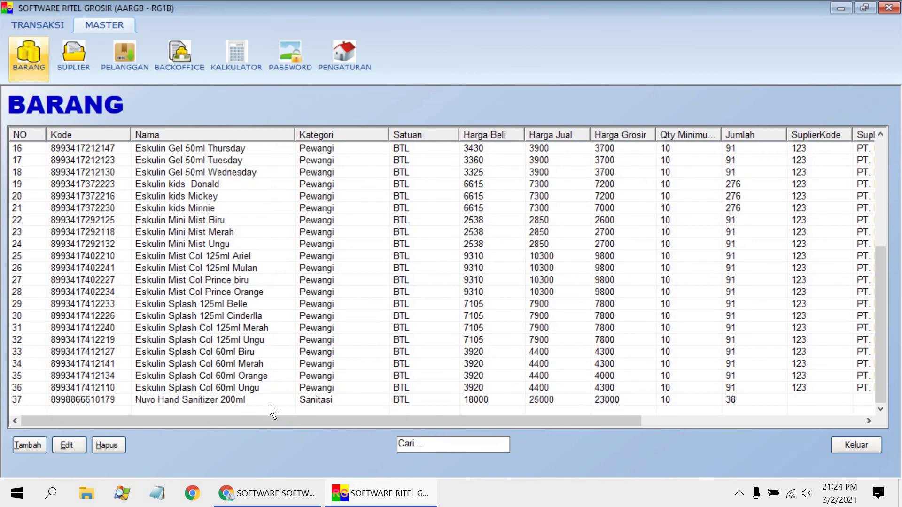
double_click(268, 400)
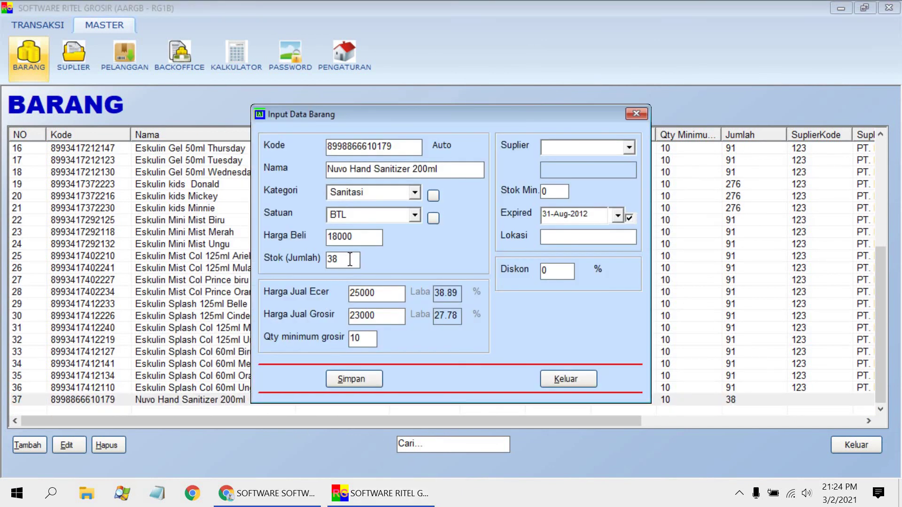
left_click(550, 379)
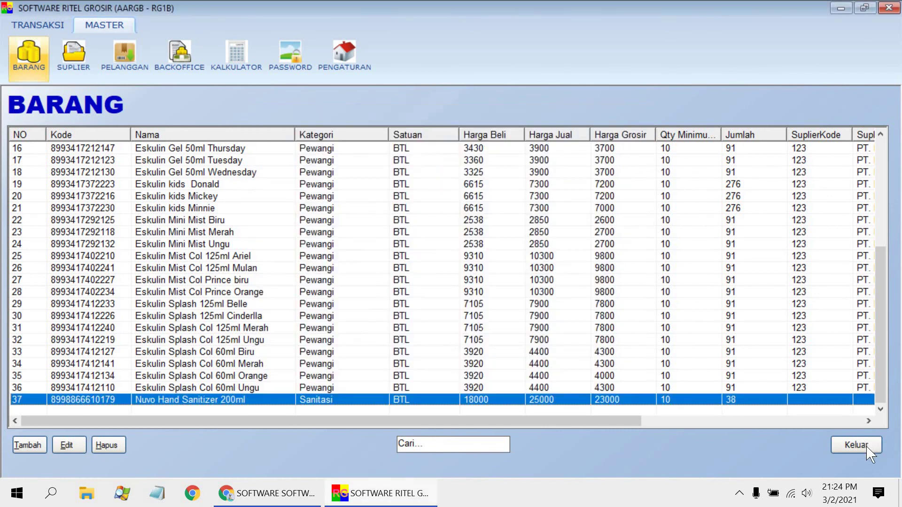
key("Escape")
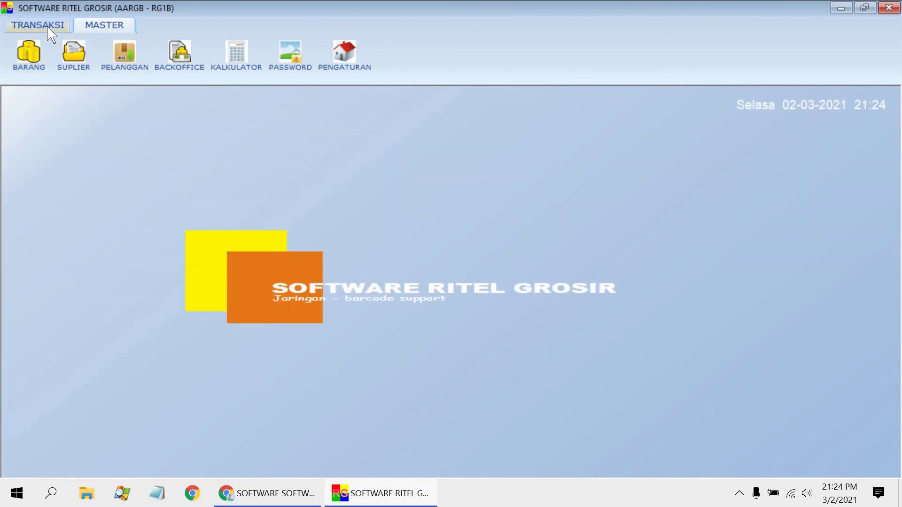
left_click(48, 27)
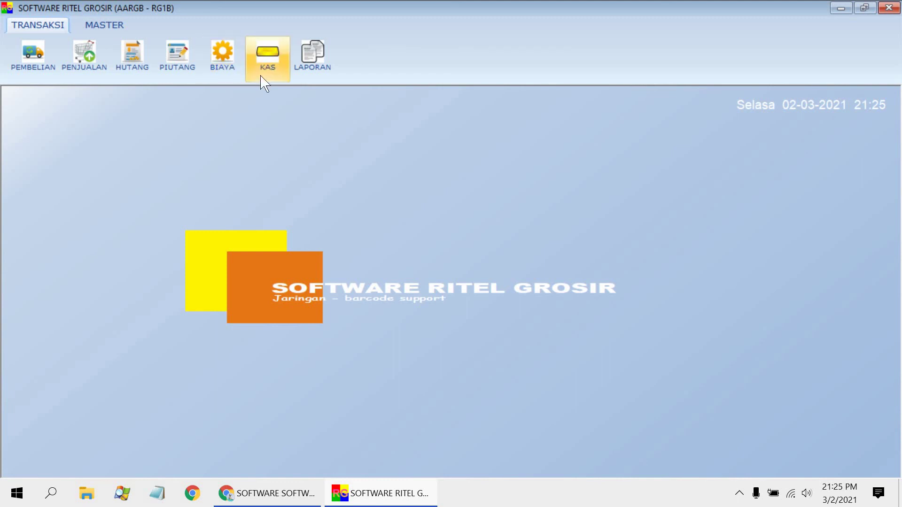
Open the Grafik Omzet Penjualan report to view the sales turnover, and switch its transaction type to LABA PENJUALAN.
left_click(314, 60)
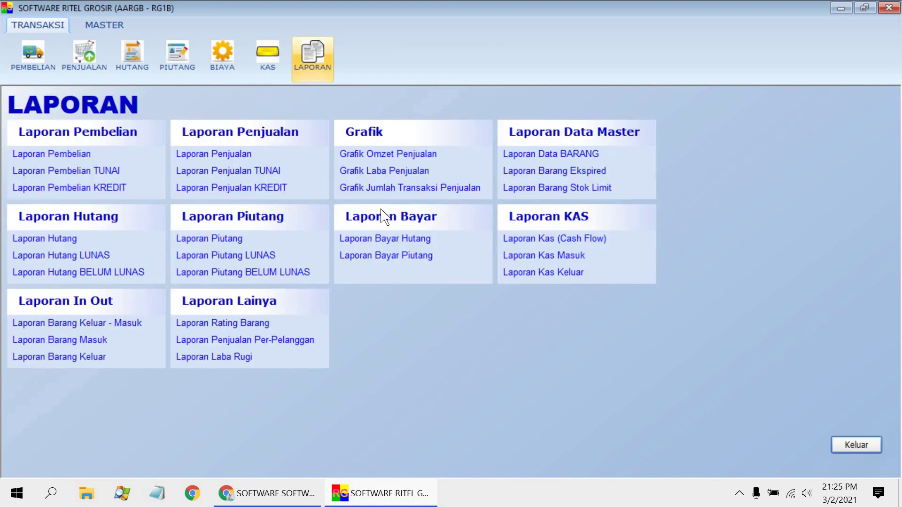
left_click(363, 155)
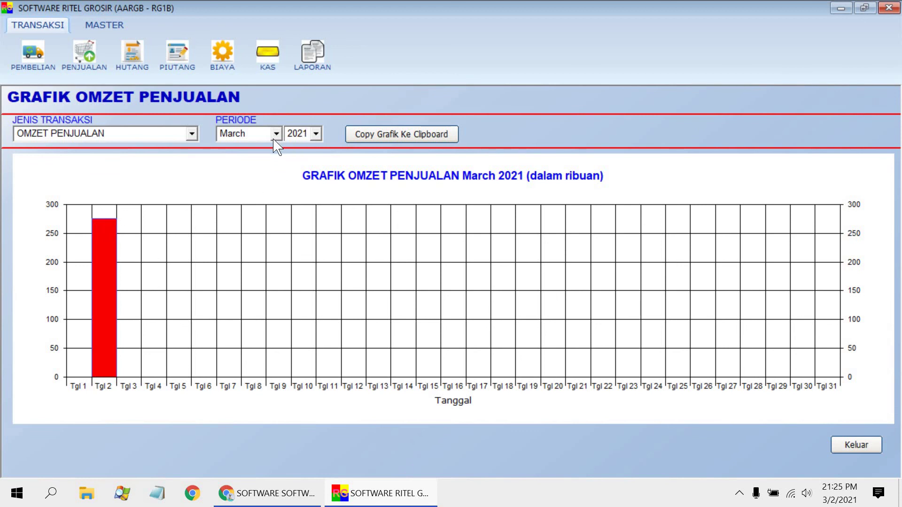
left_click(192, 134)
left_click(180, 161)
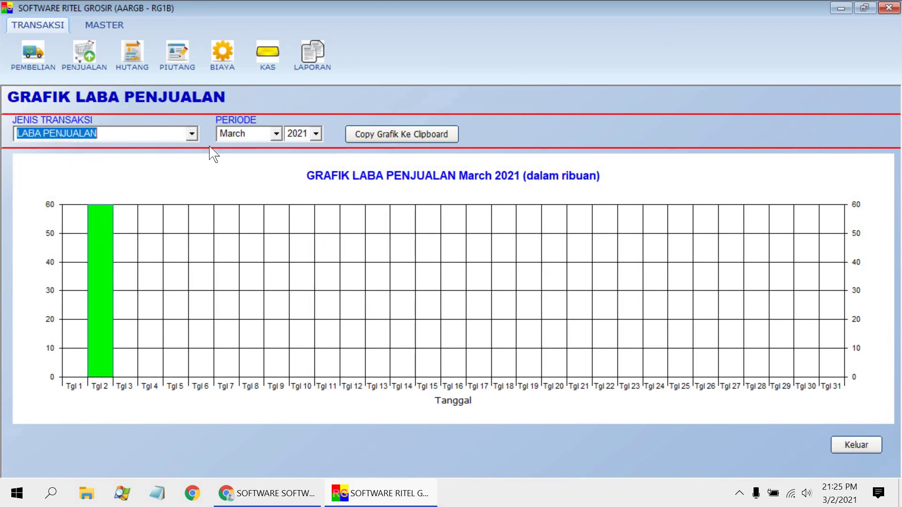
View the graphs for JUMLAH TANSAKSI PENJUALAN and TOTAL NILAI PEMBELIAN, and close the graph report.
left_click(187, 137)
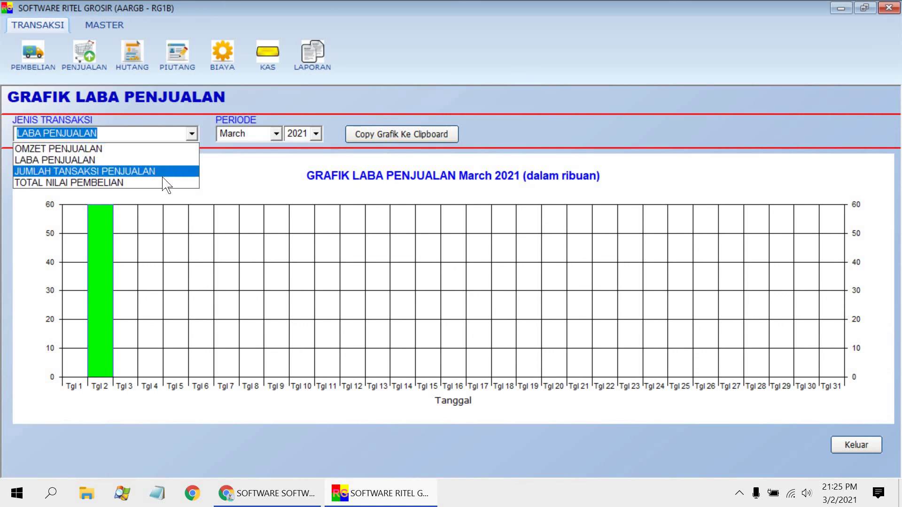
left_click(163, 173)
left_click(191, 134)
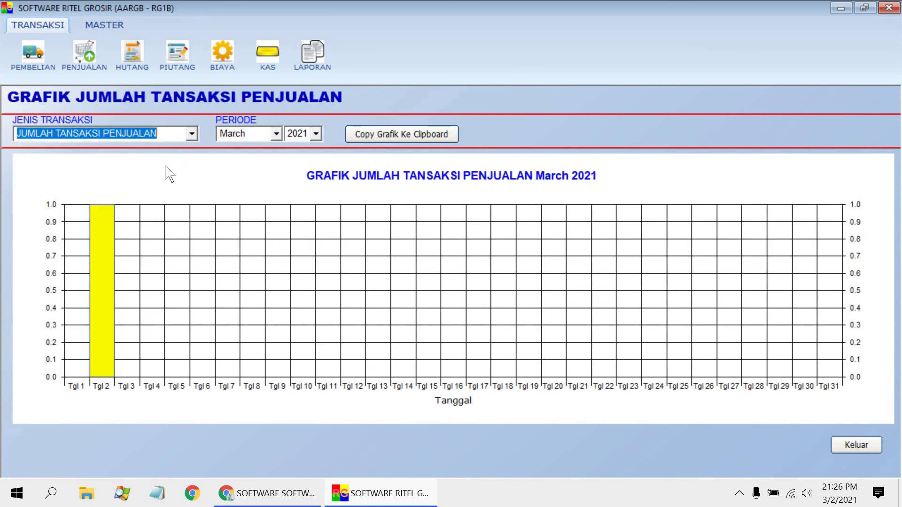
left_click(155, 183)
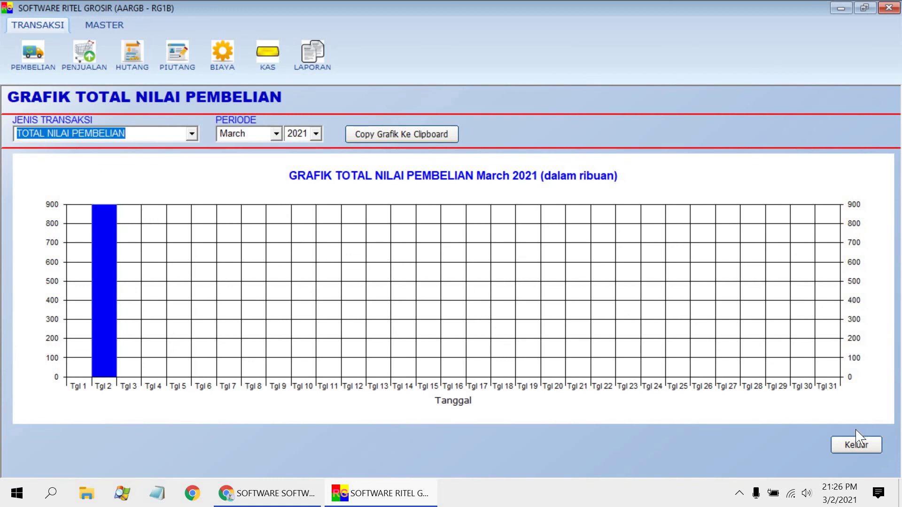
left_click(857, 445)
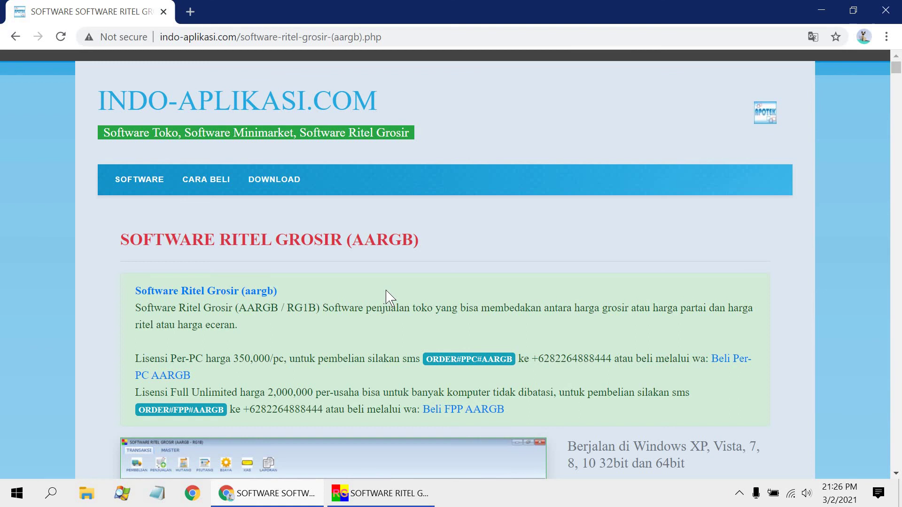
left_click(520, 501)
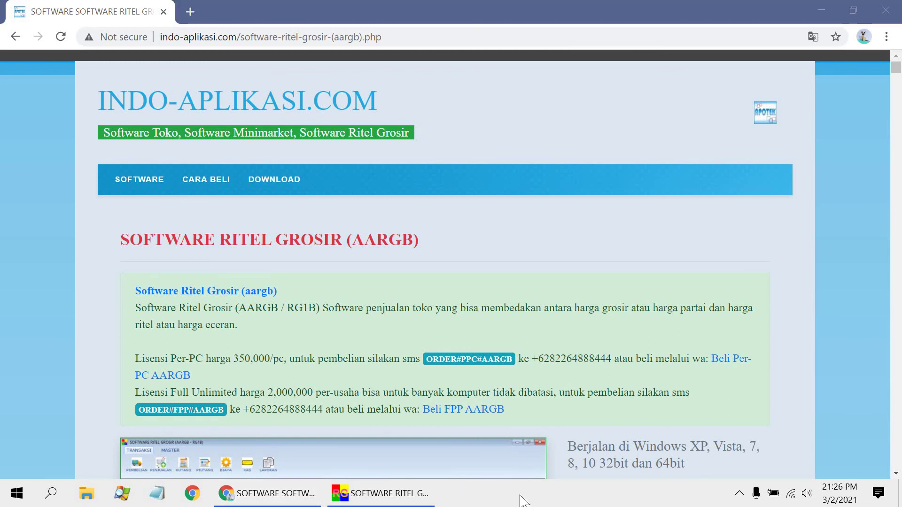